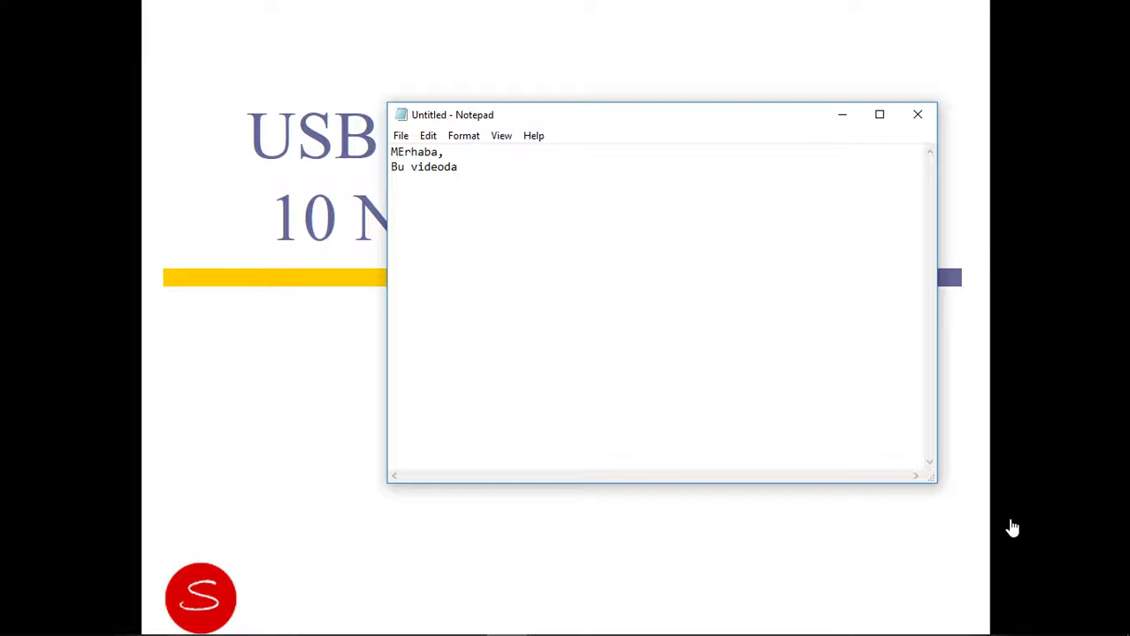
- Complete the note's second line to read "Bu videoda usb bellekle format atmadan önce, usb belleğimize Windoes 10 yükleyeceğiz"
text(usb bellekle format a)
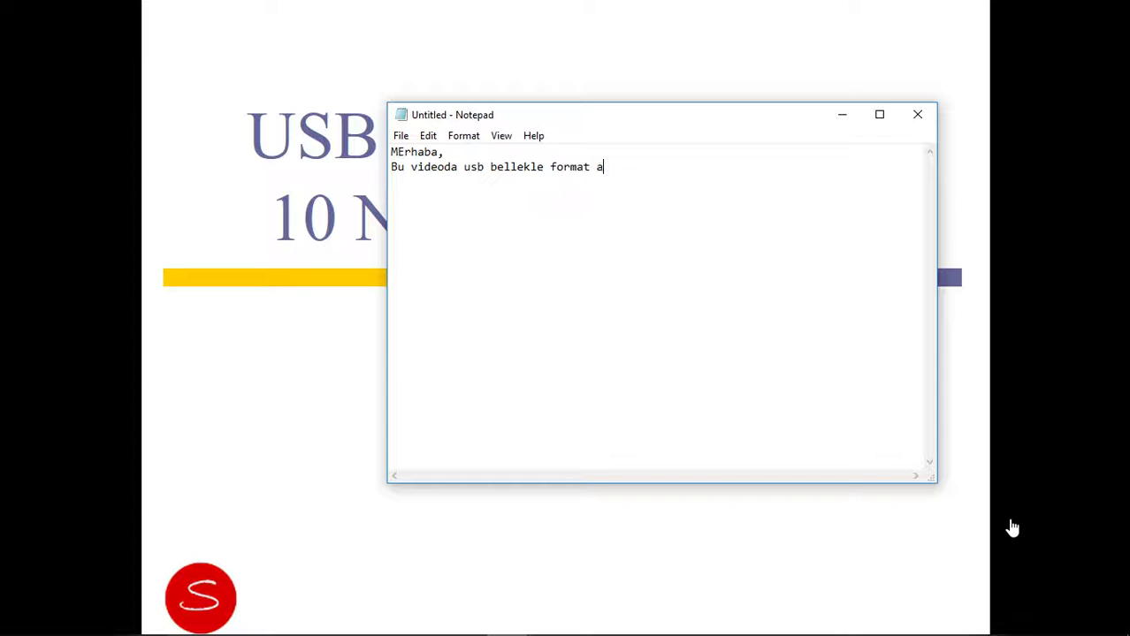
text(tmadan önce, usb )
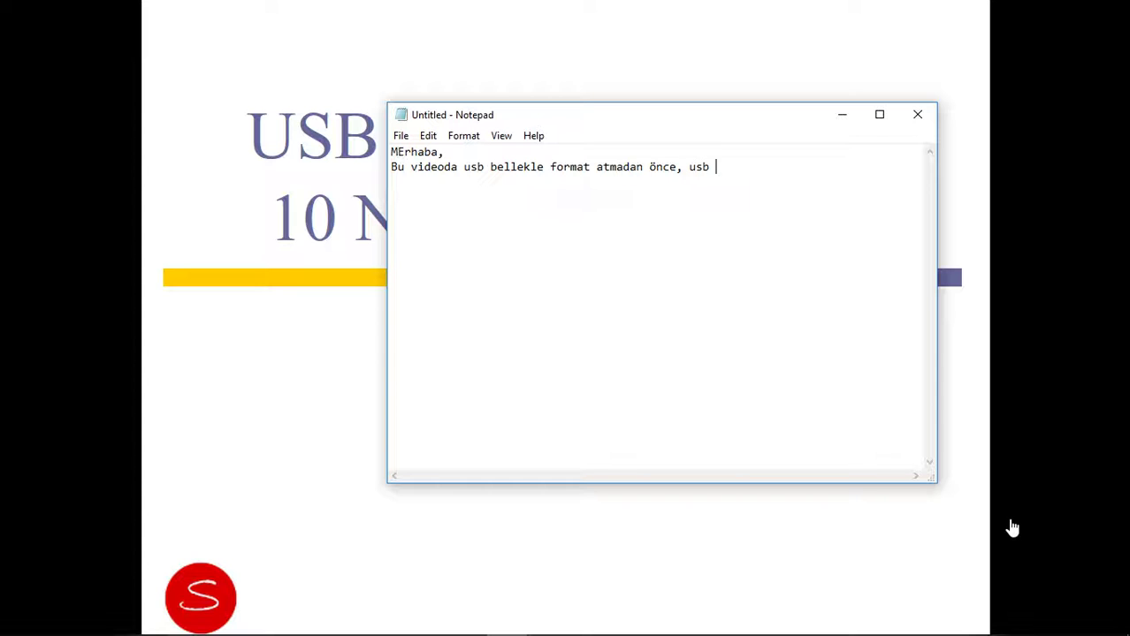
text(belleğimize Wi)
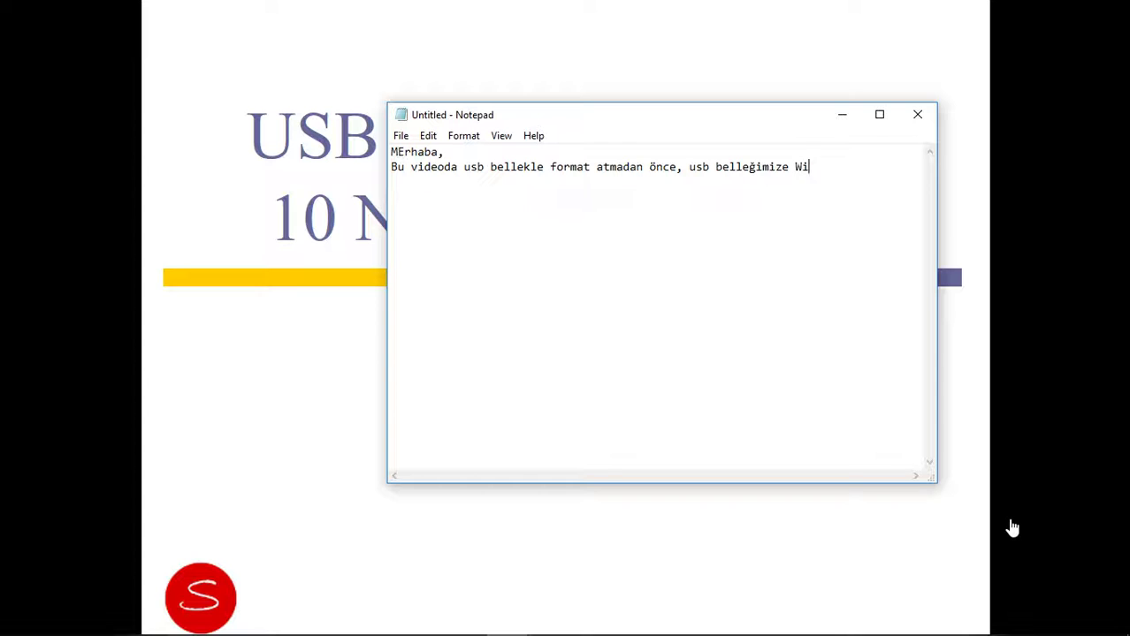
text(ndoes 10 yükleyeceğiz)
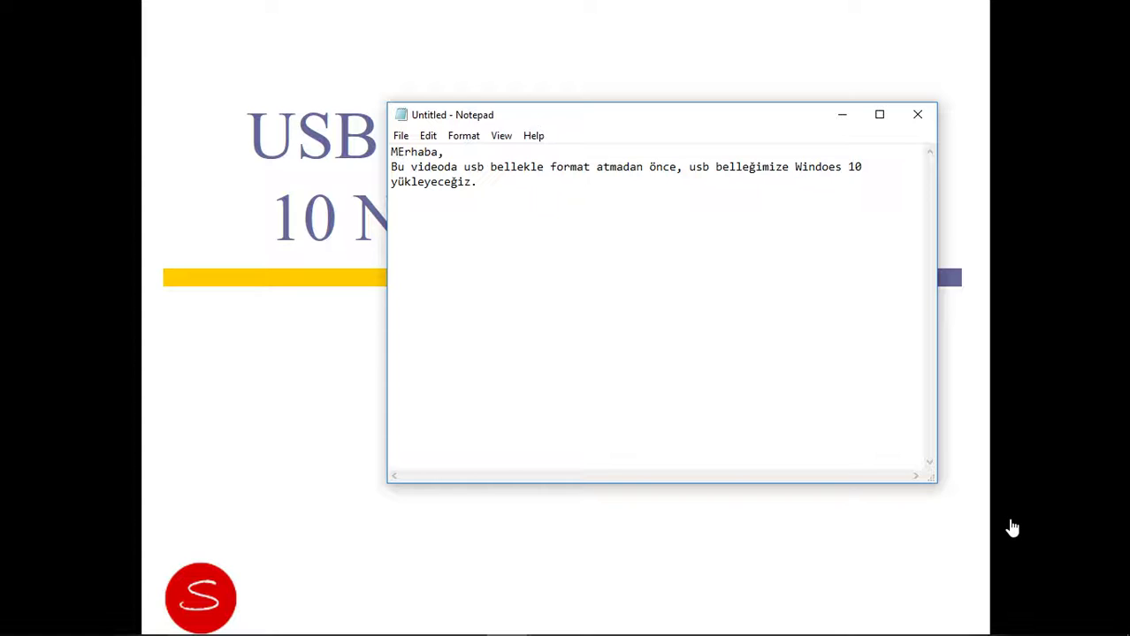
- Continue the note with "Rufus programı ile bu işlemi gerçekleştireceğiz. Hızlıca başlayalım." and add a blank line below it
text(. Rufus programı ile )
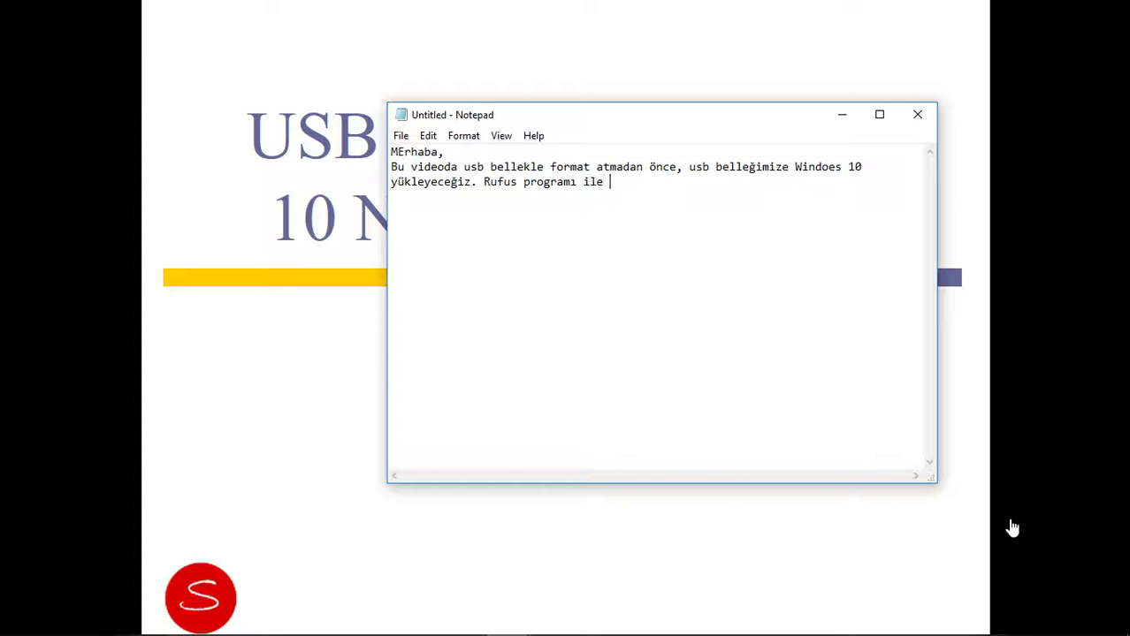
text(bu işlemi gerçekleştire)
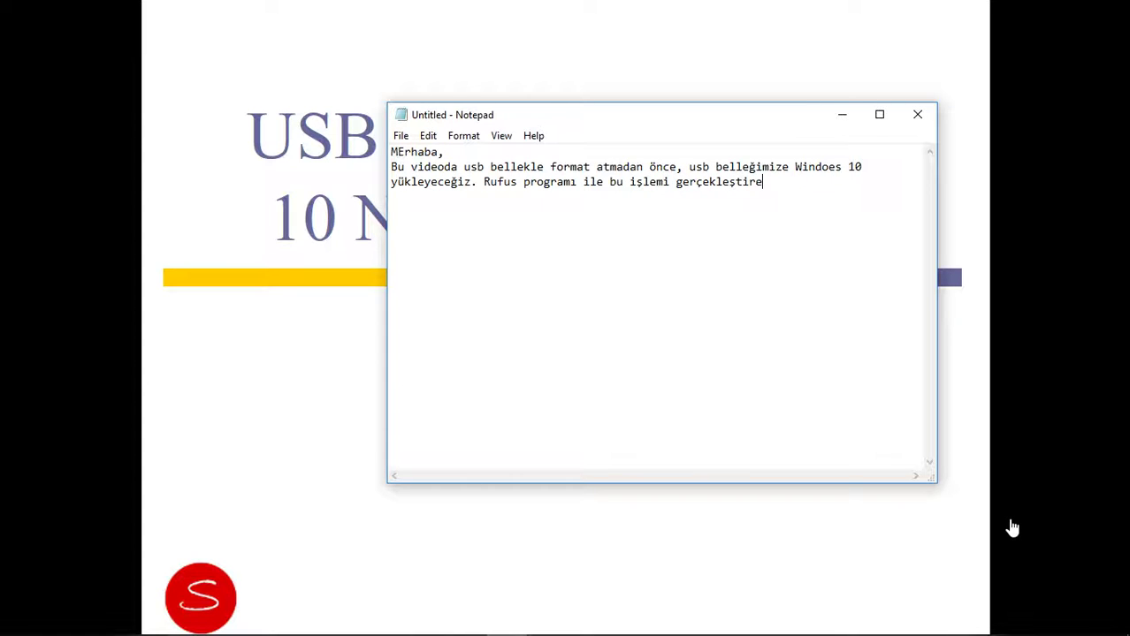
text(ceğiz. Hızlıca b)
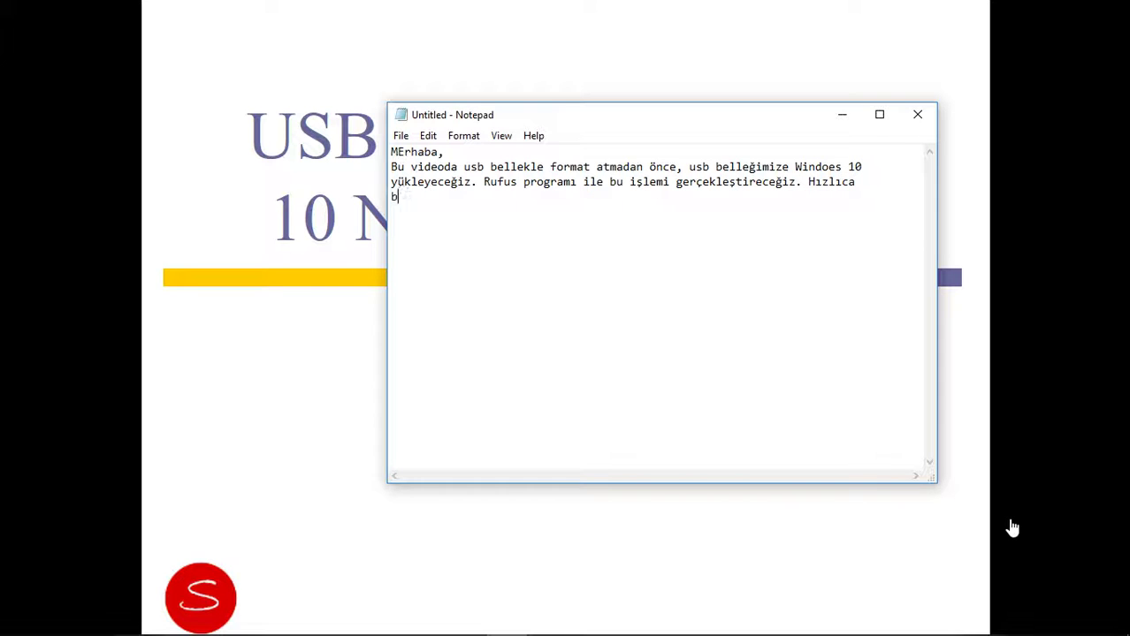
text(aşlayal)
key(Return)
key(Return)
- Clear the desktop by closing the already open Rufus window and the presentation slide show
key(alt+Tab)
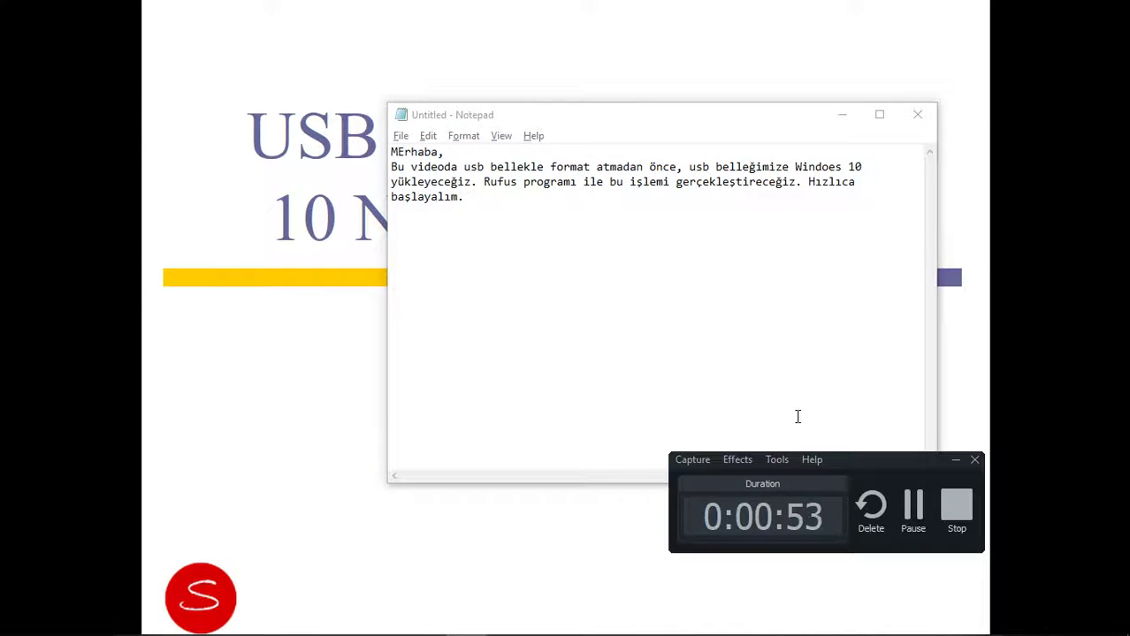
click(956, 460)
right_click(775, 623)
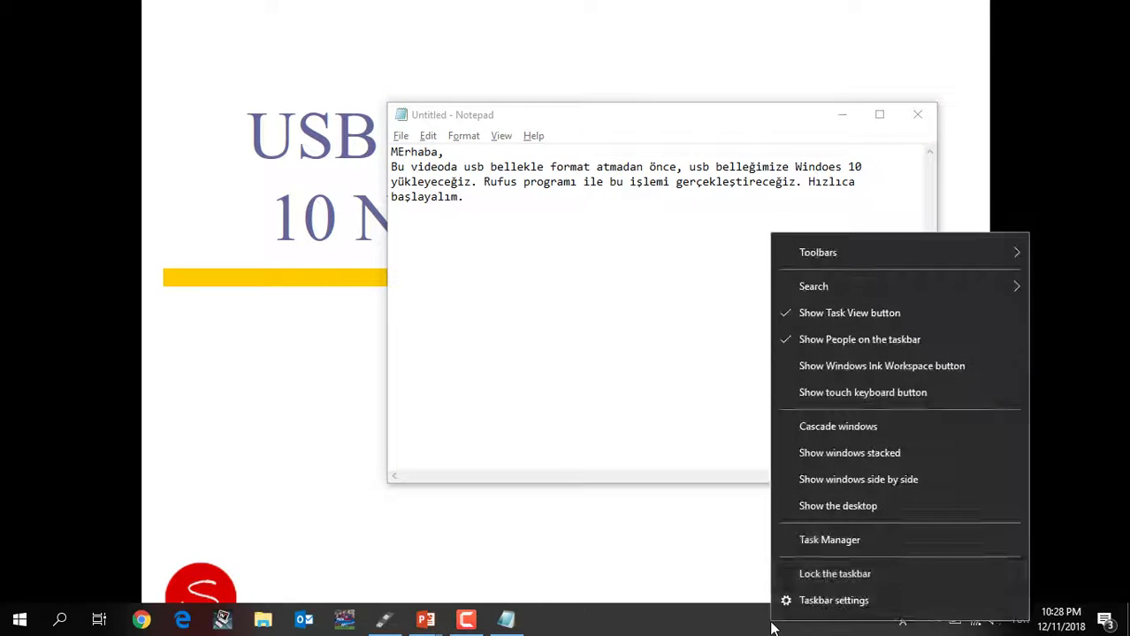
click(830, 511)
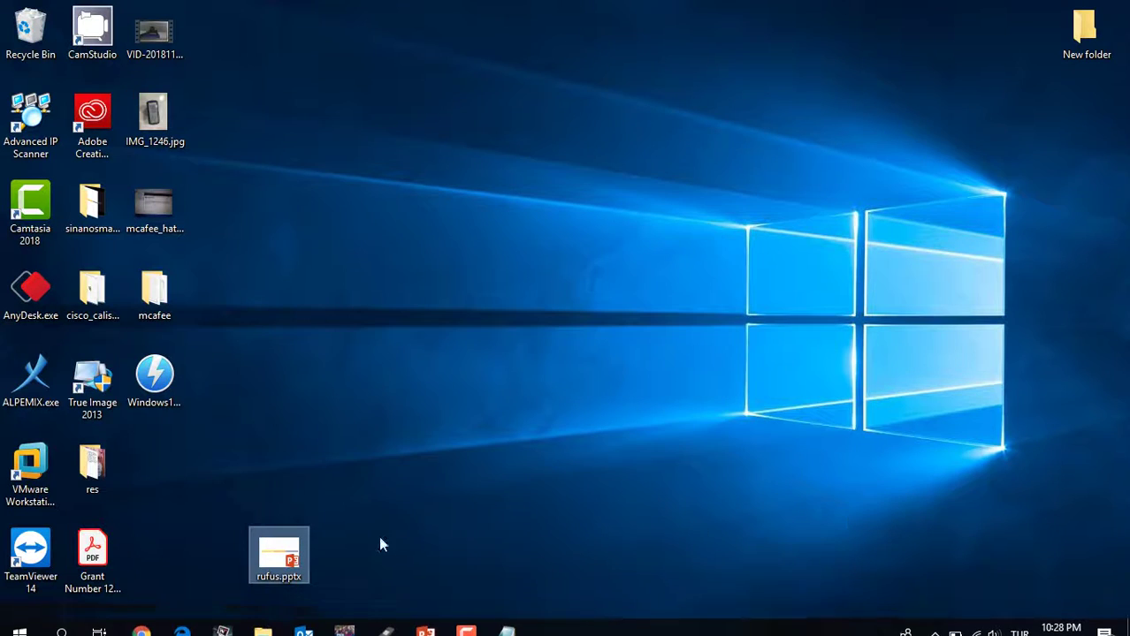
click(386, 618)
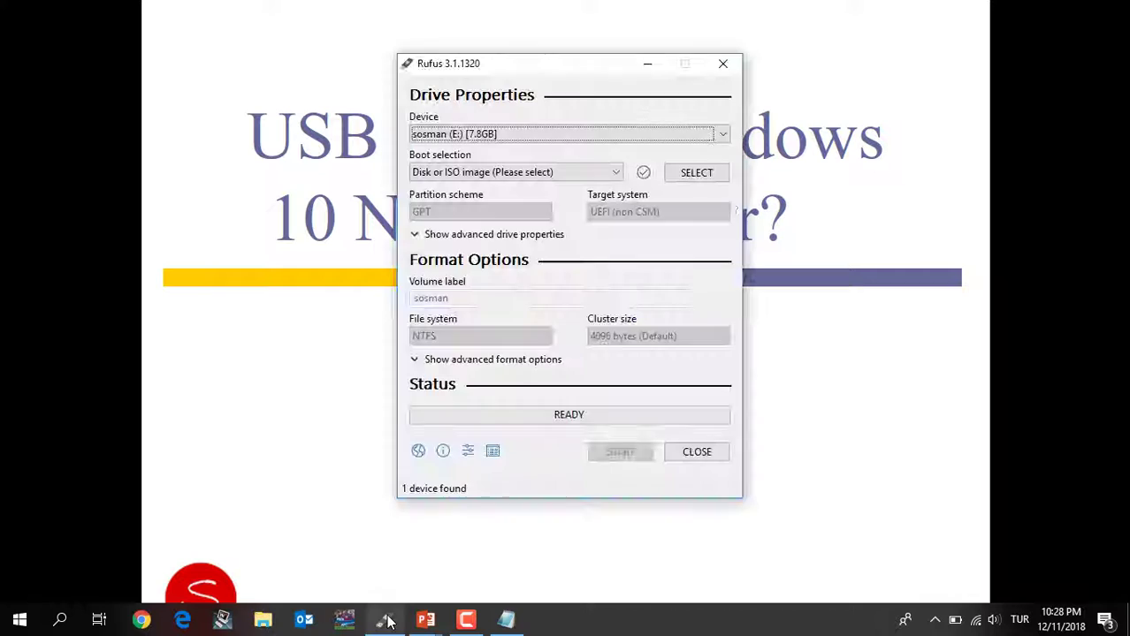
click(876, 58)
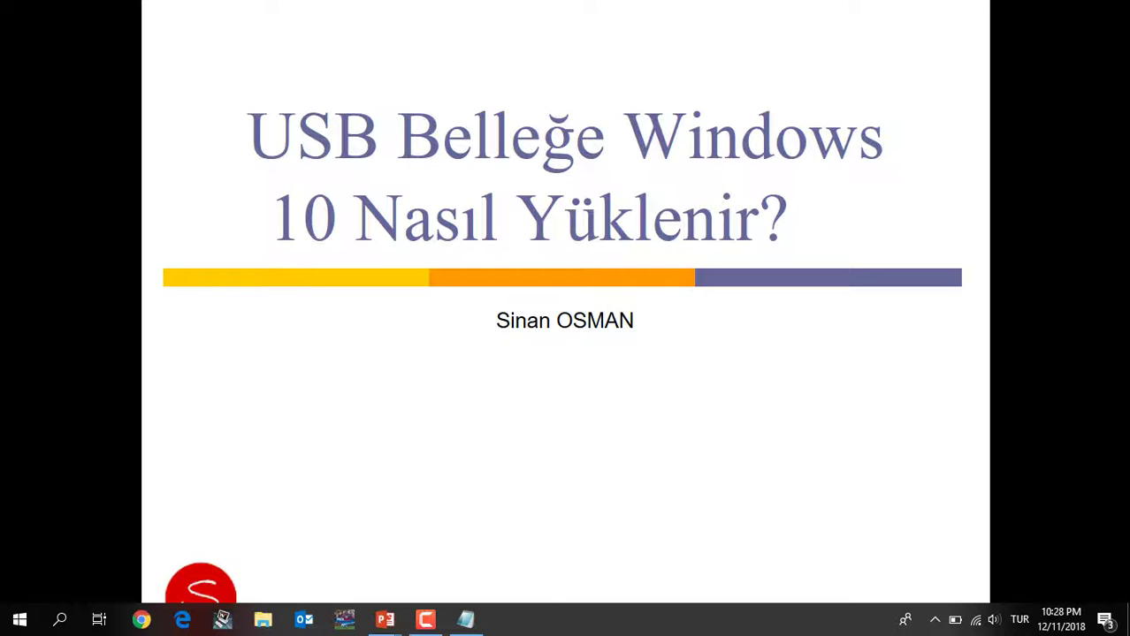
click(385, 619)
- Search Windows for "rufus" and launch rufus-3.1.exe
key(super)
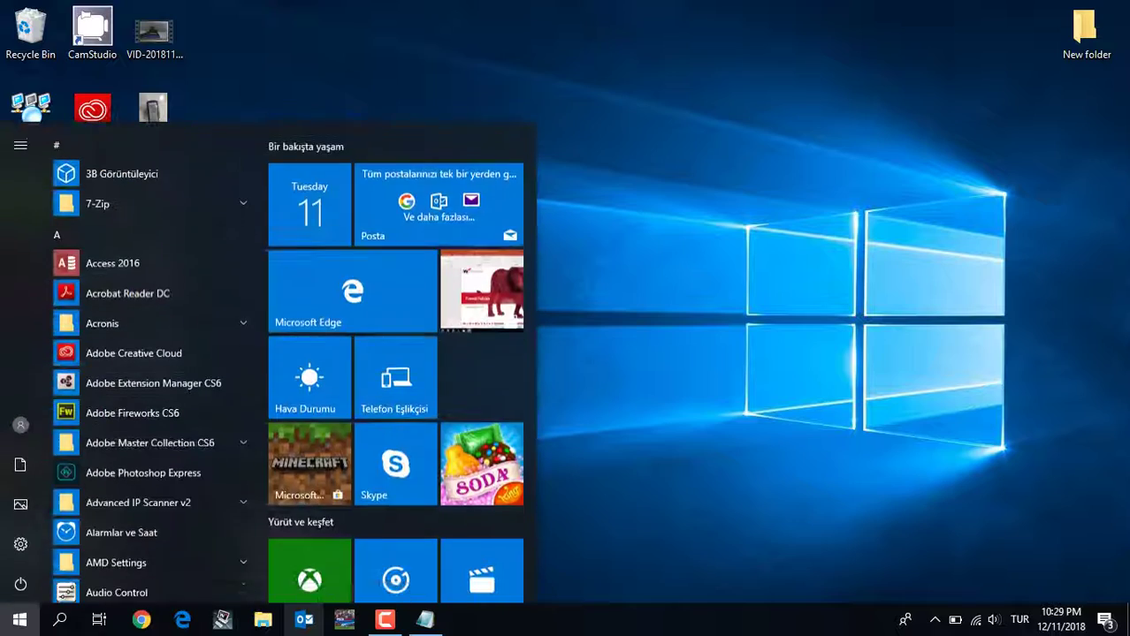
text(rufus)
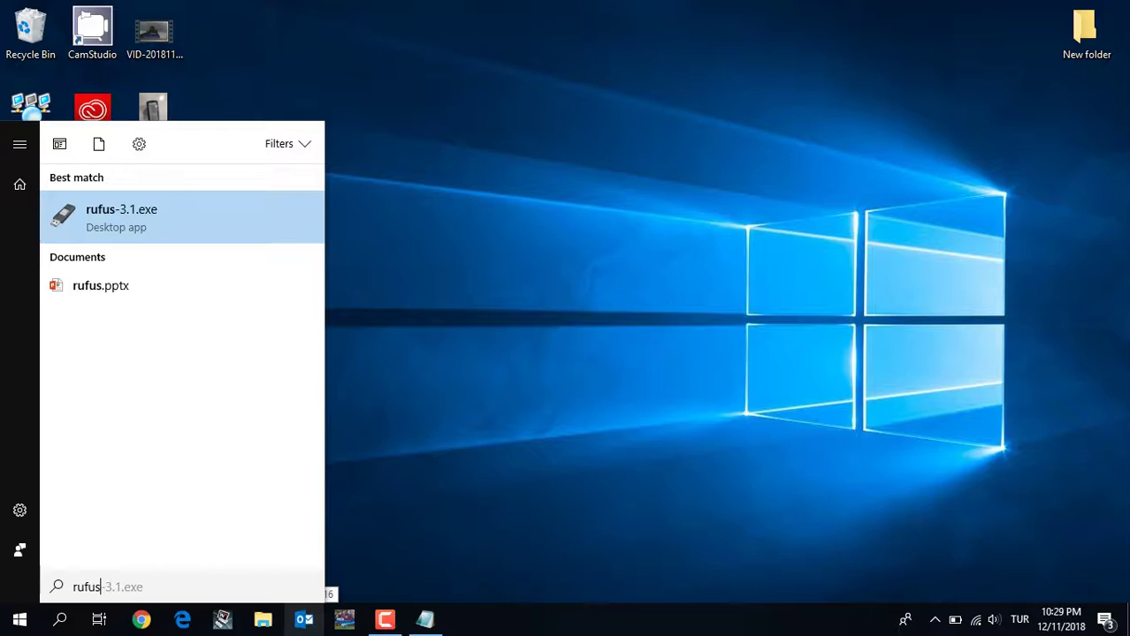
key(Return)
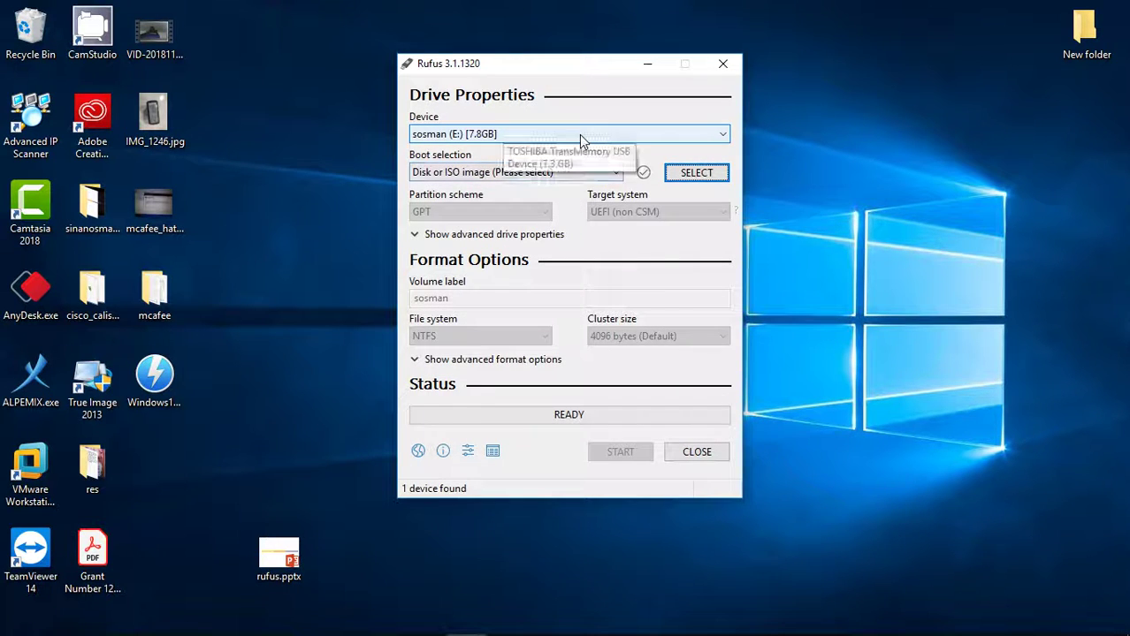
- Examine the contents and properties of USB drive E: in File Explorer, close both windows, and cancel the stray archive dialog
key(super+e)
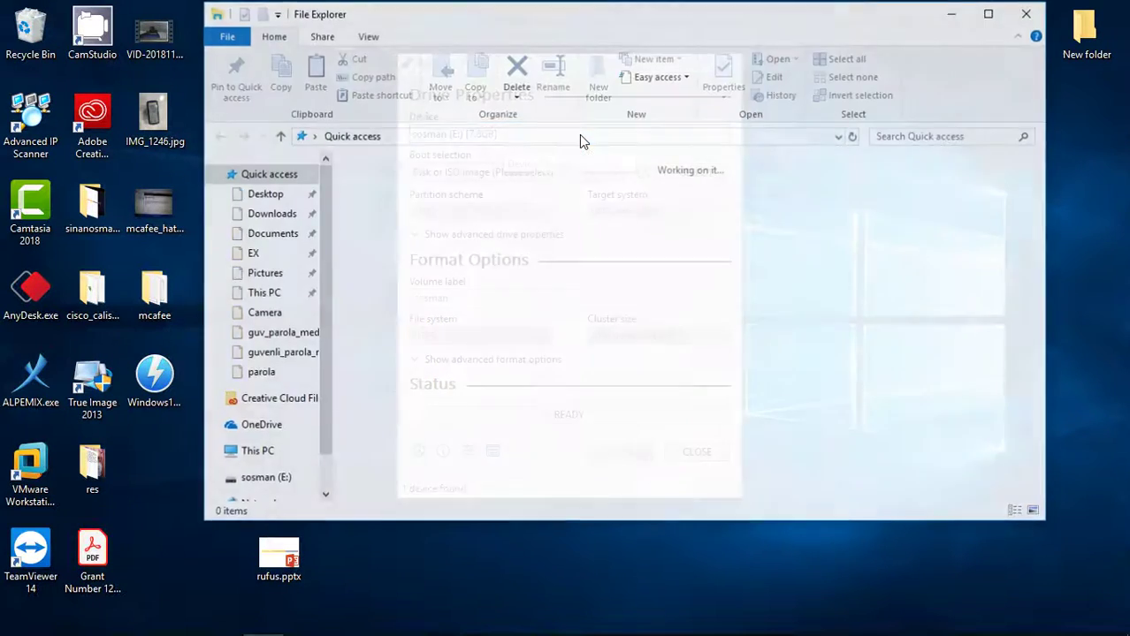
scroll(322, 409, down, 5)
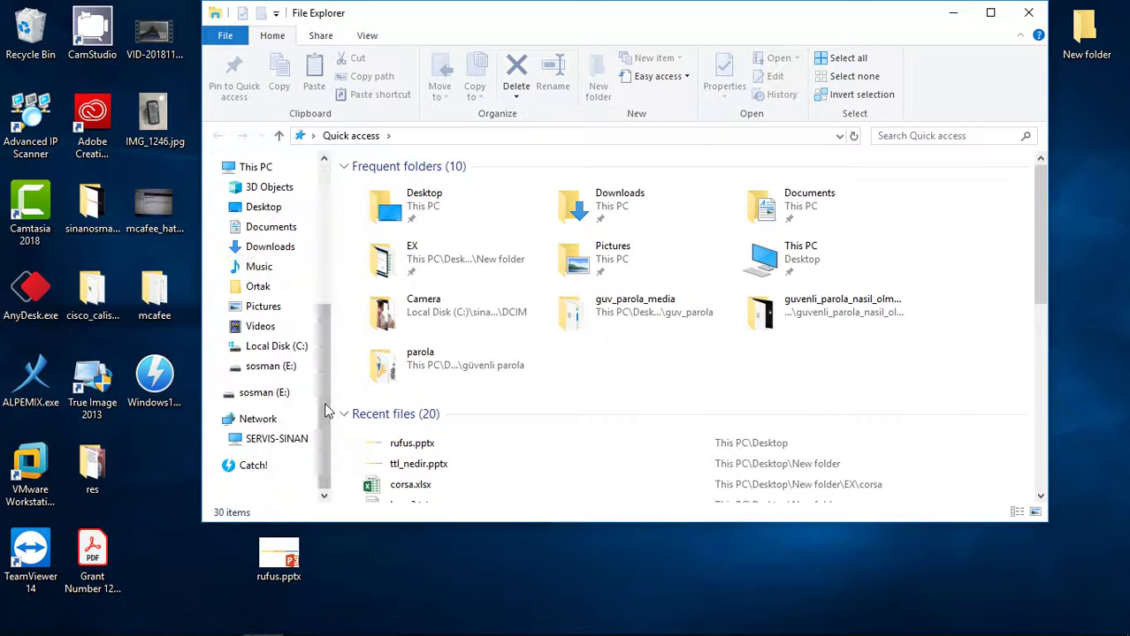
click(268, 394)
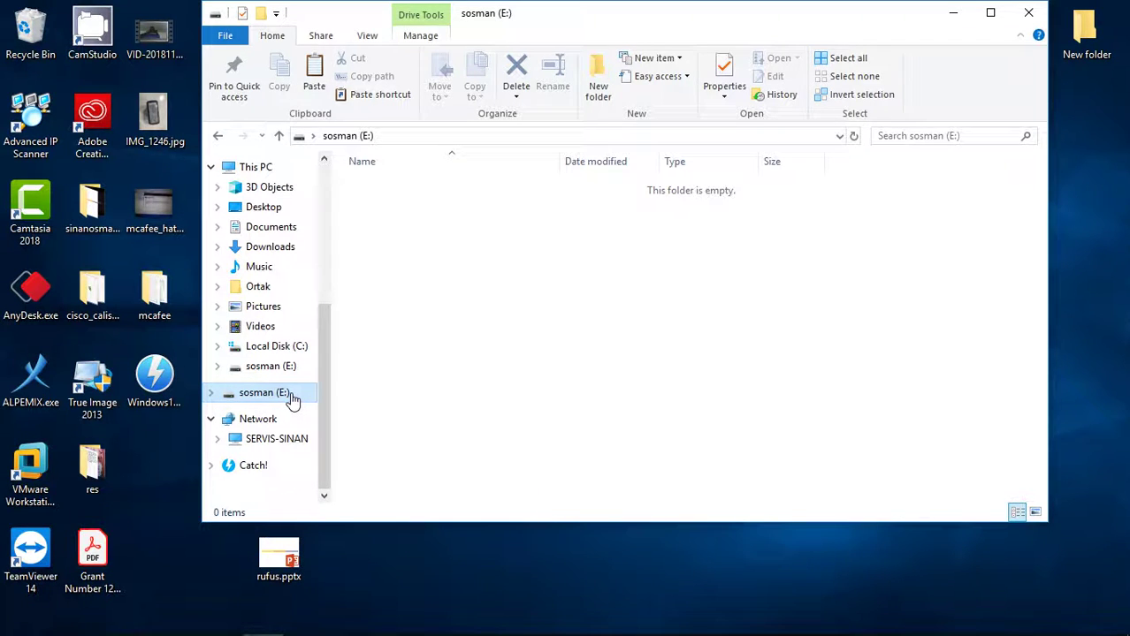
right_click(274, 399)
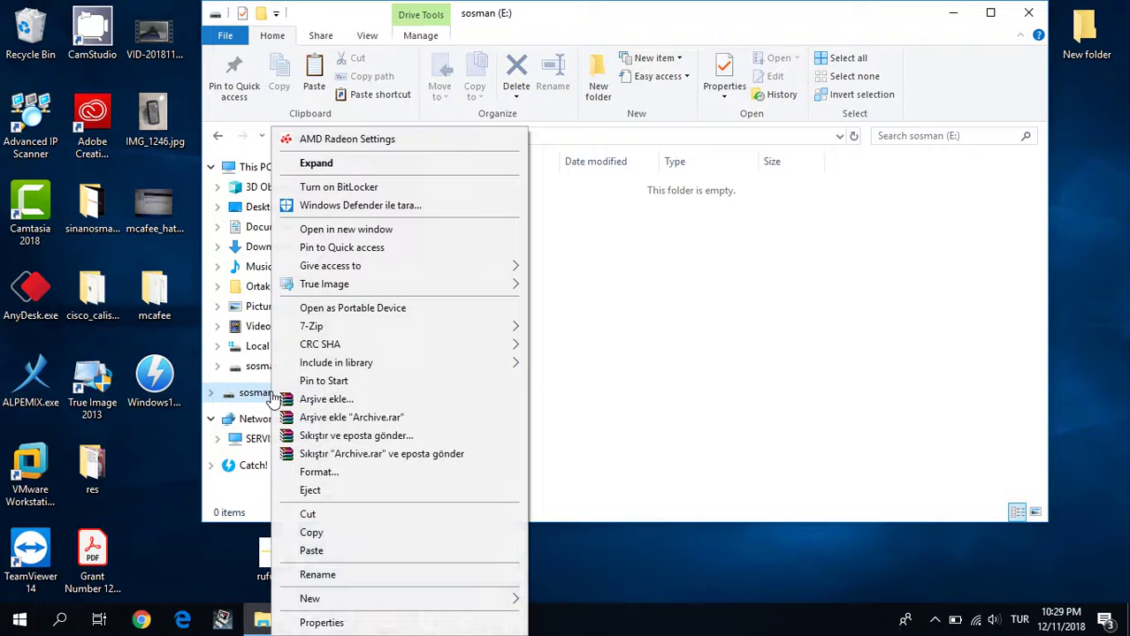
click(318, 619)
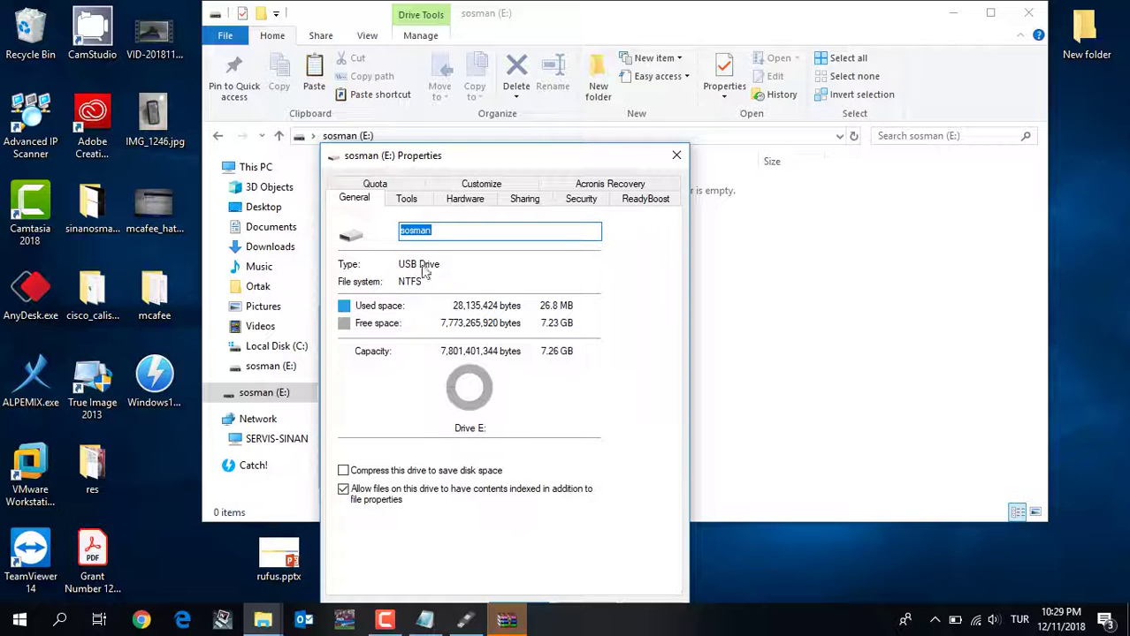
click(686, 163)
click(1031, 14)
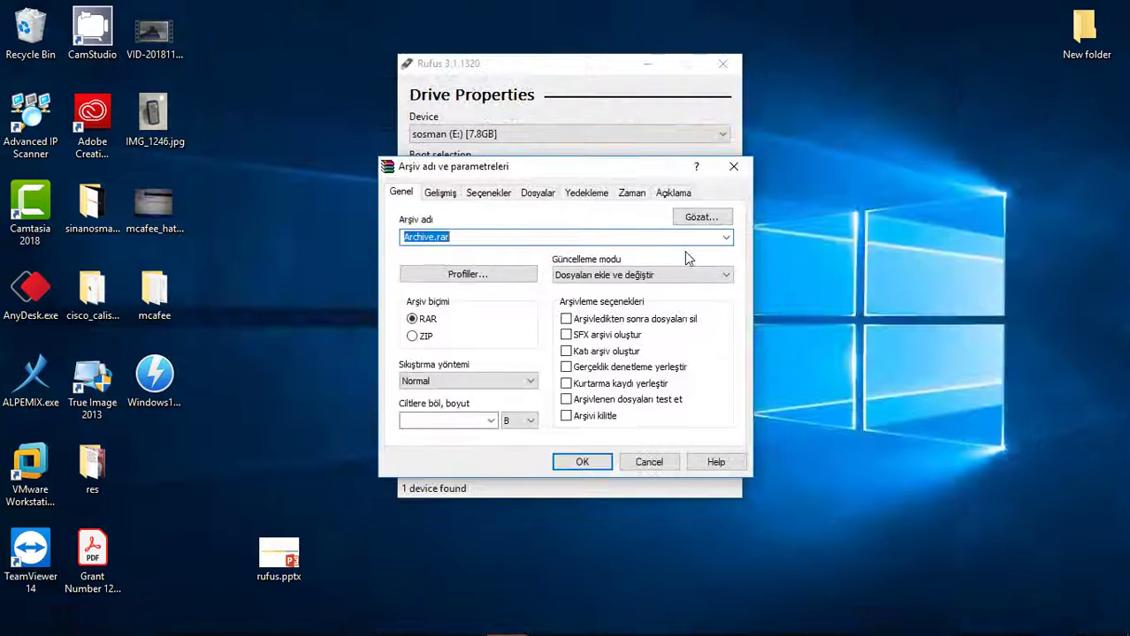
click(649, 460)
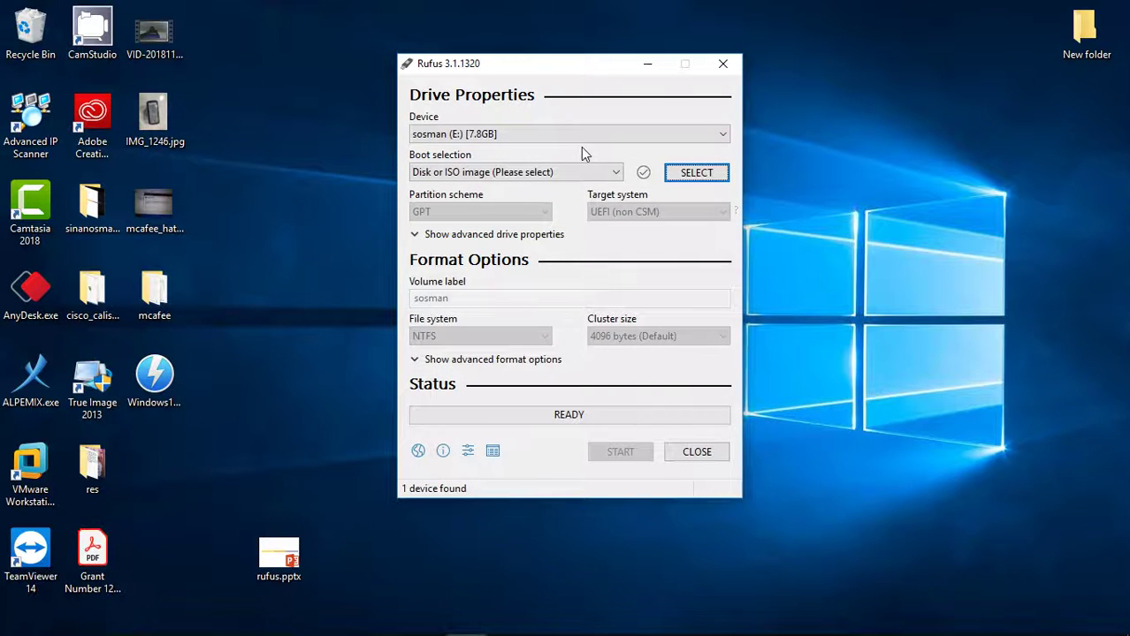
- Load Windows10_Pro_ve_Home_X64TR.iso from the Desktop folder as the boot image in Rufus
click(558, 176)
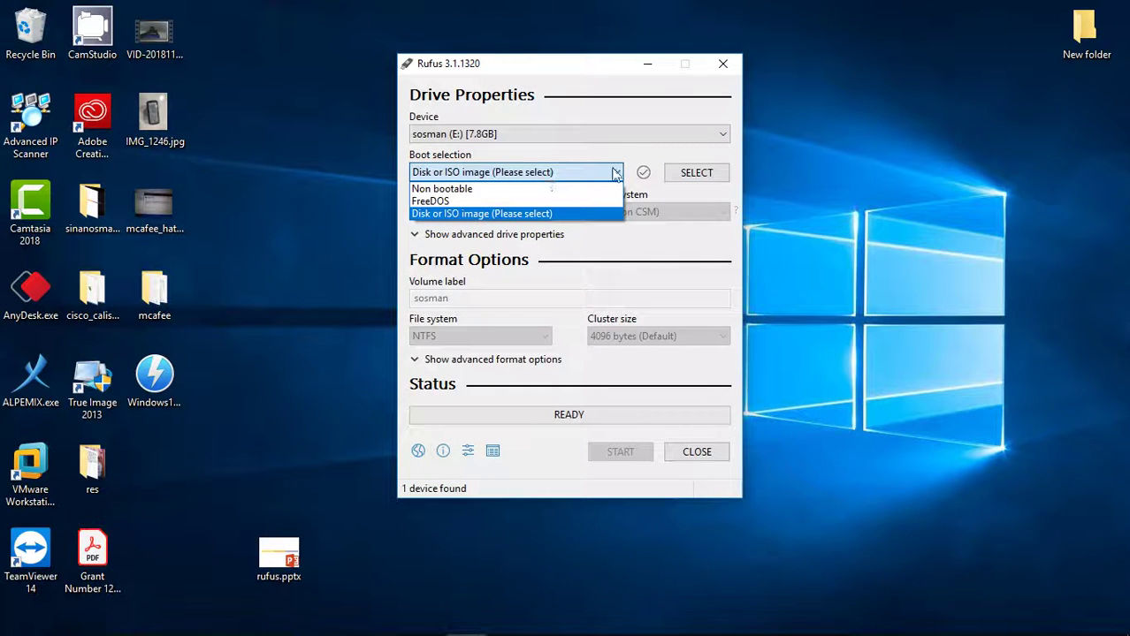
click(684, 173)
click(684, 173)
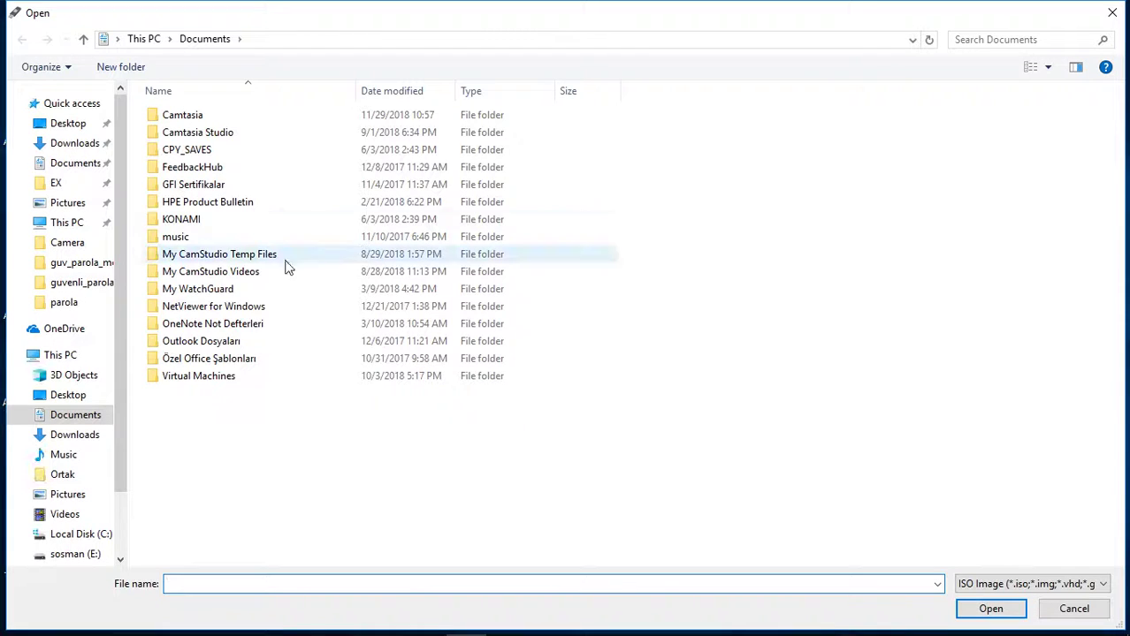
click(66, 124)
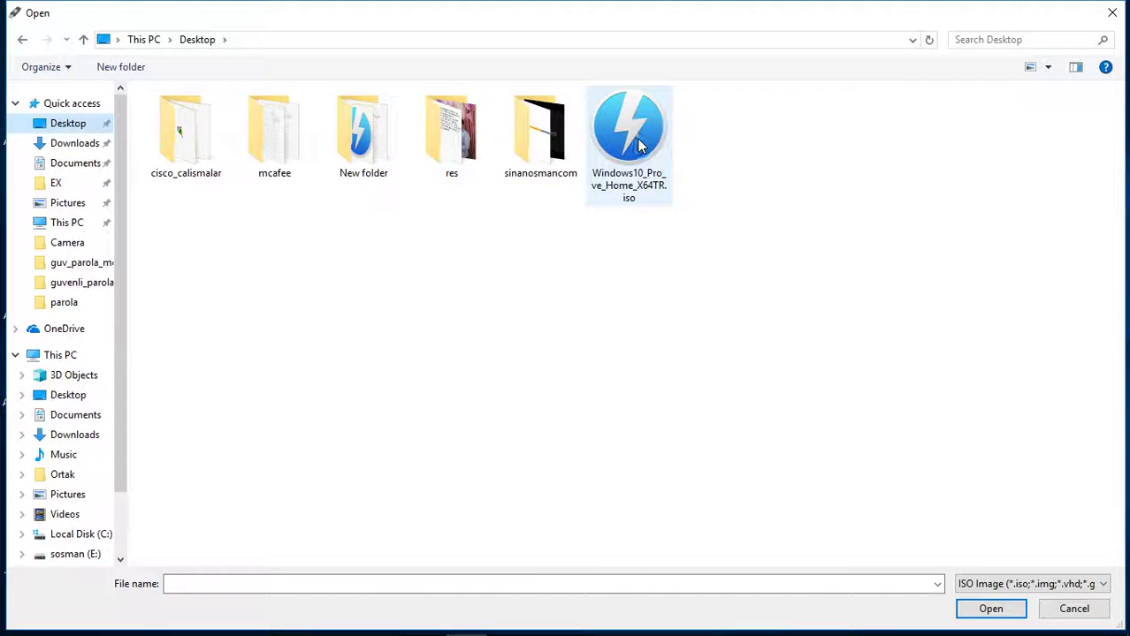
double_click(640, 146)
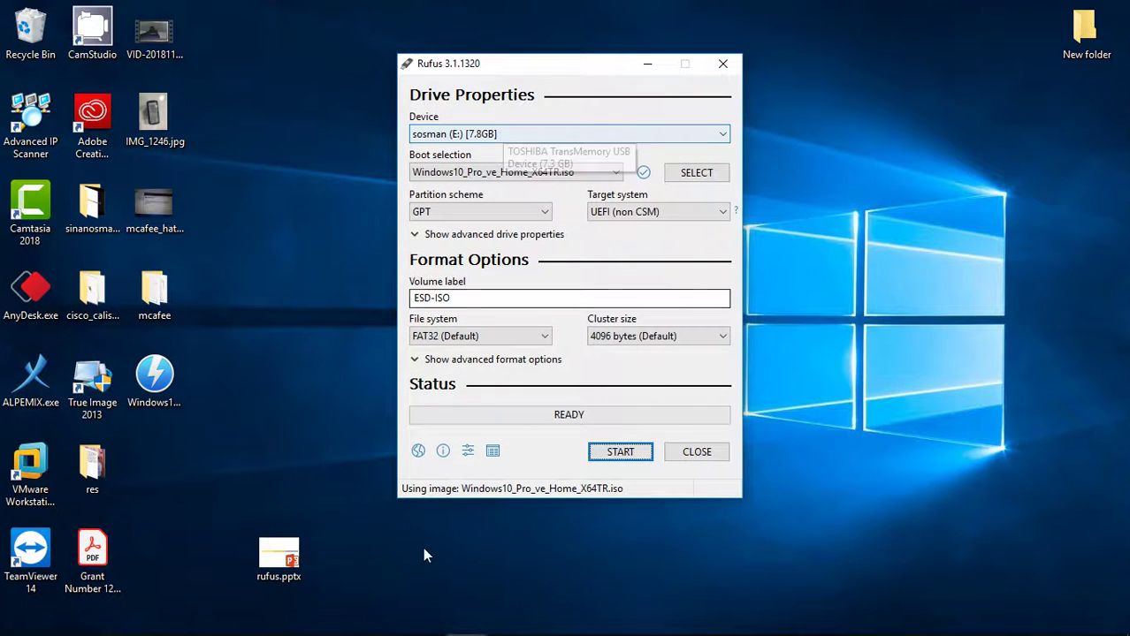
- Switch to Notepad, add the line "ISO dosyamı seçtim. Flash belleğim otomatik olarak seçildi." to the note, and minimise it
click(426, 630)
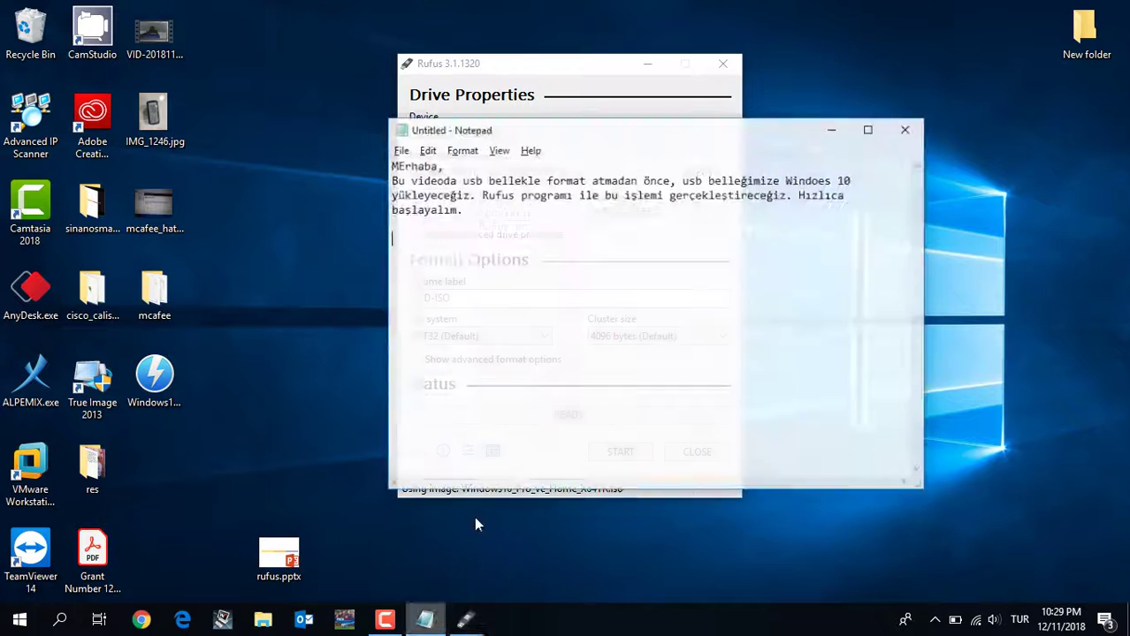
text(ISO dosyamı)
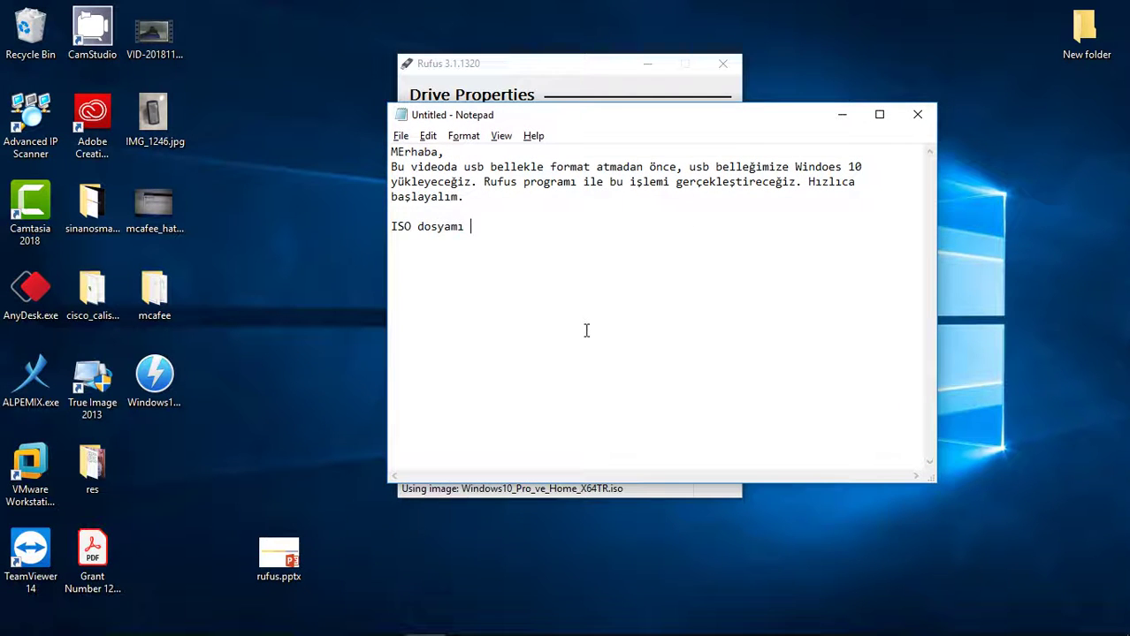
text( seçtim. Flash belleğim oto)
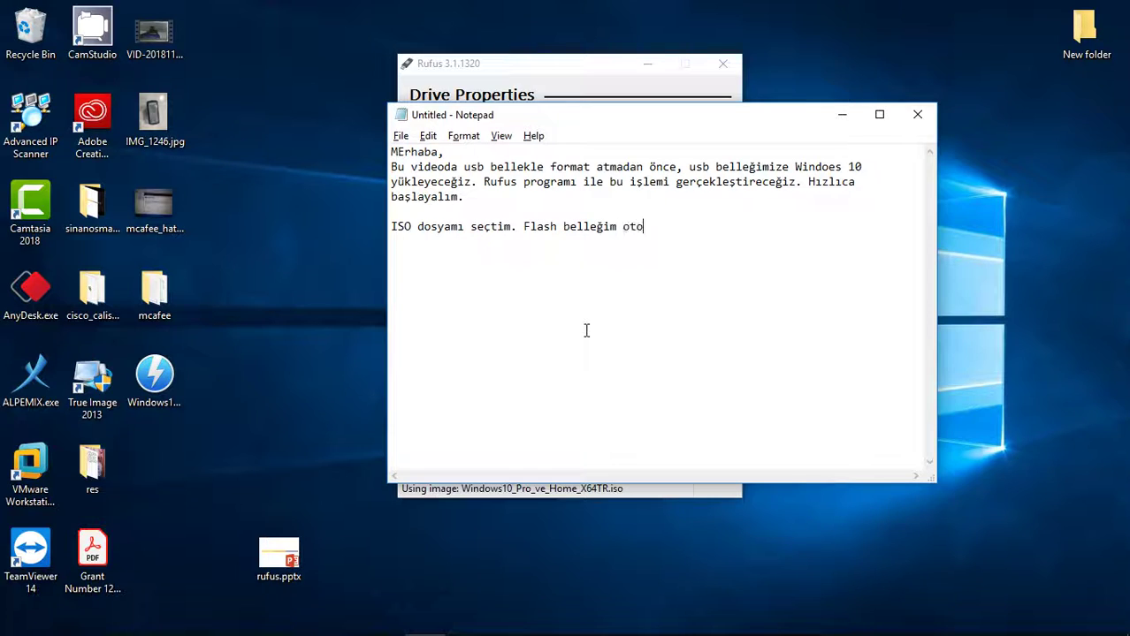
text(matik olarak seçildi.)
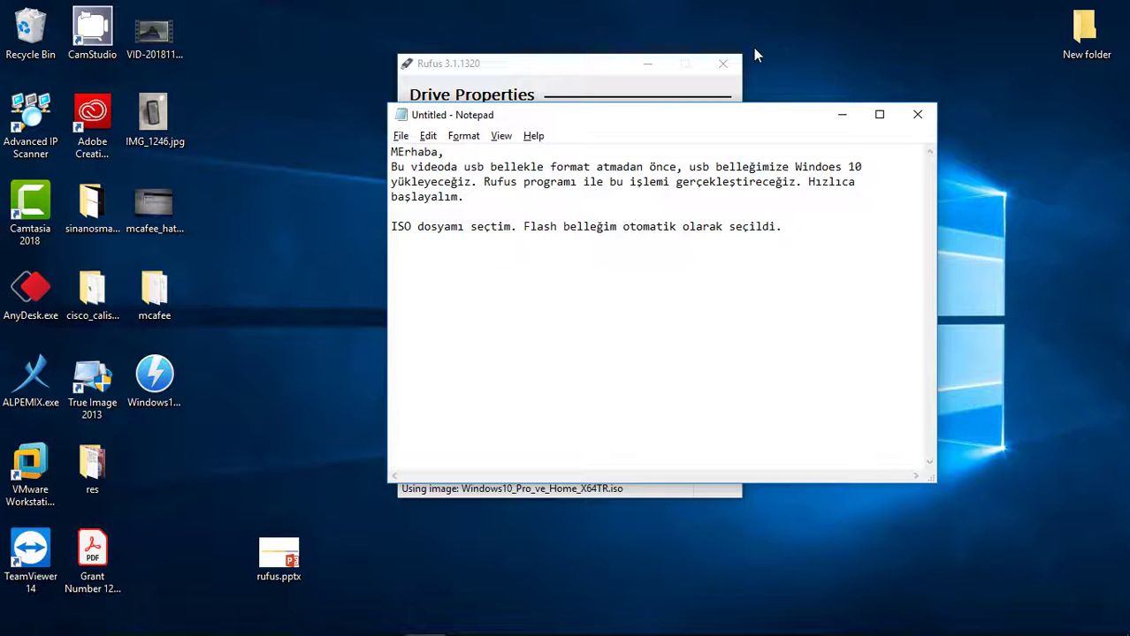
click(851, 111)
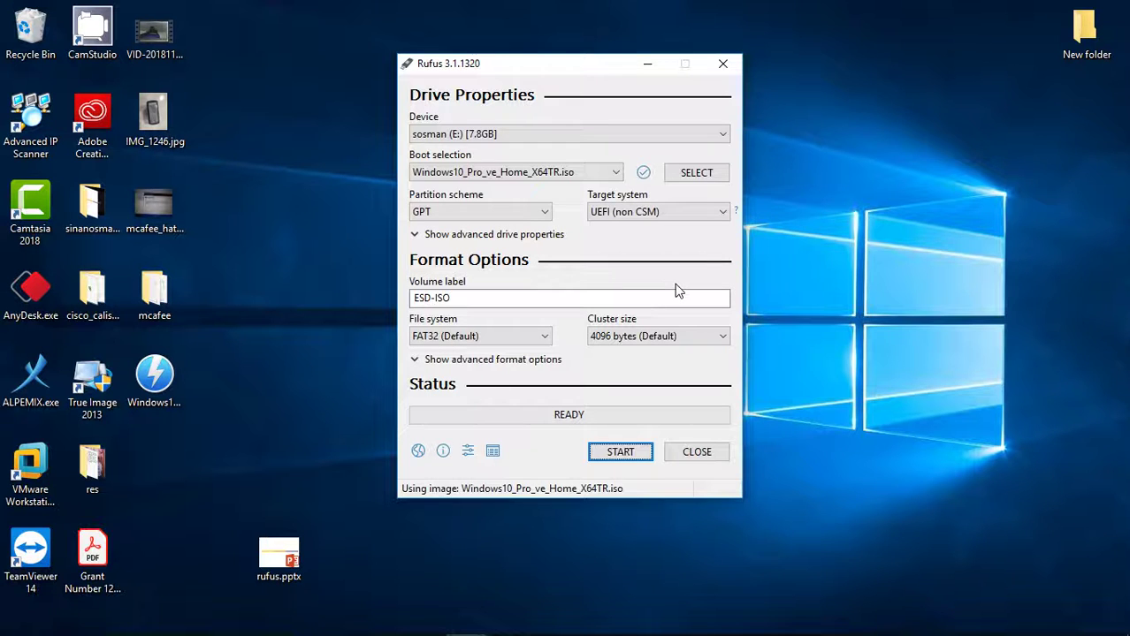
- Keep GPT as the partition scheme and UEFI (non CSM) as the target system, and set the file system to NTFS
click(527, 213)
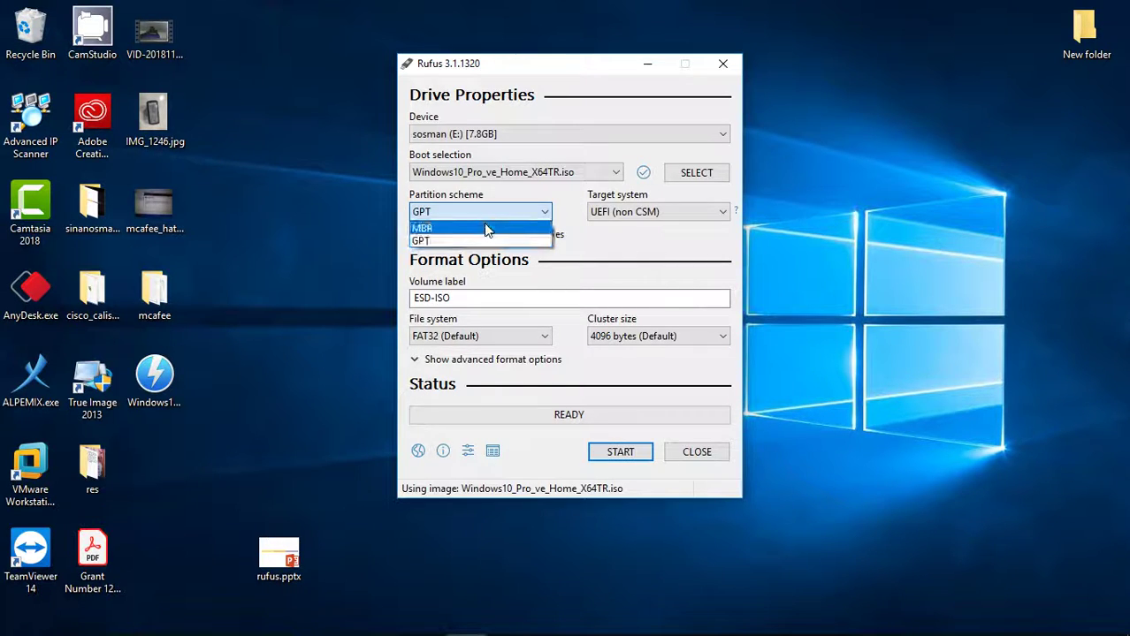
click(539, 217)
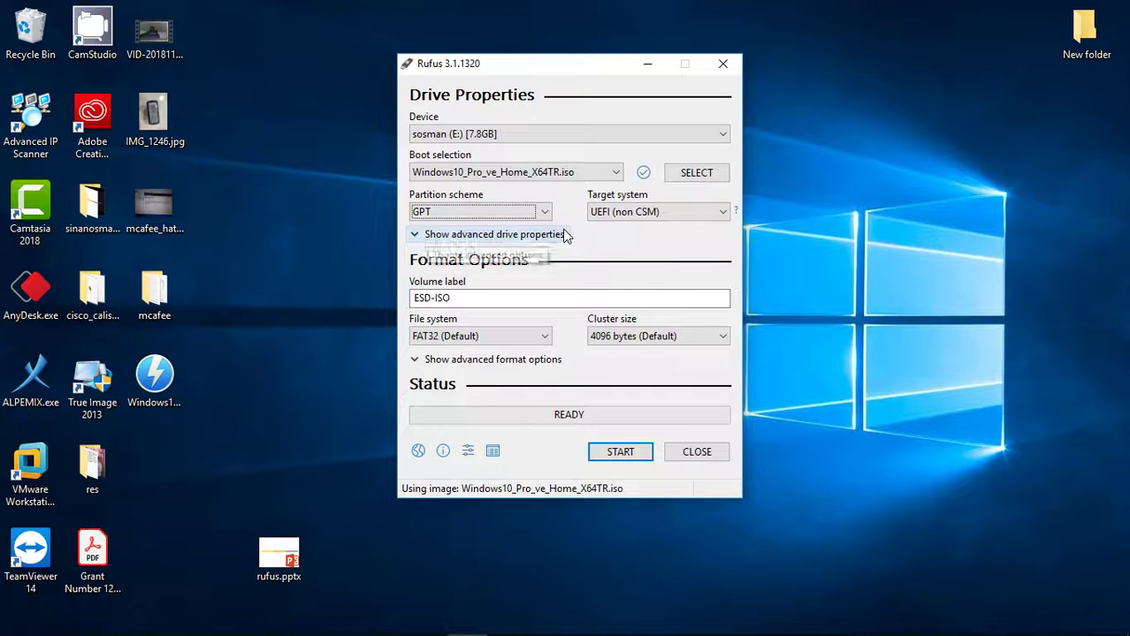
click(659, 214)
click(655, 221)
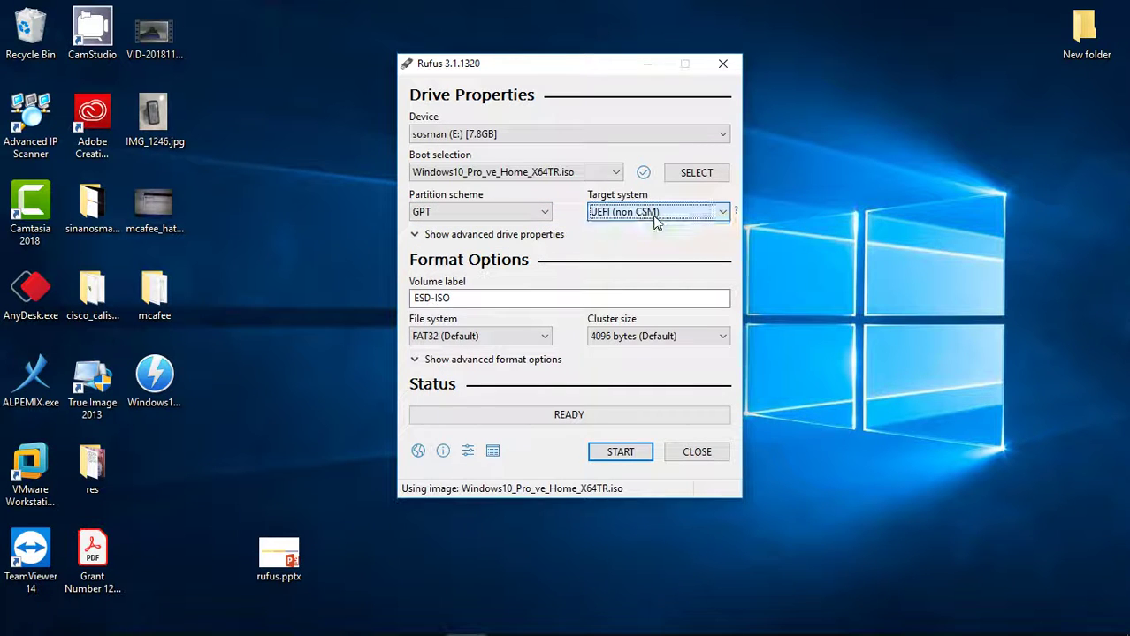
click(531, 336)
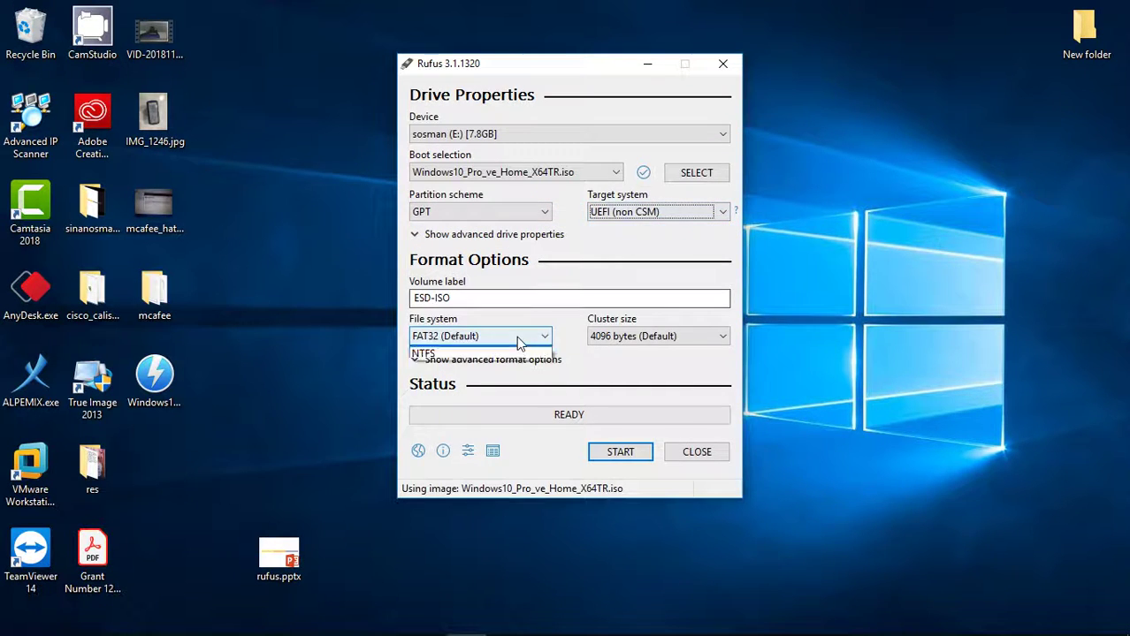
click(463, 365)
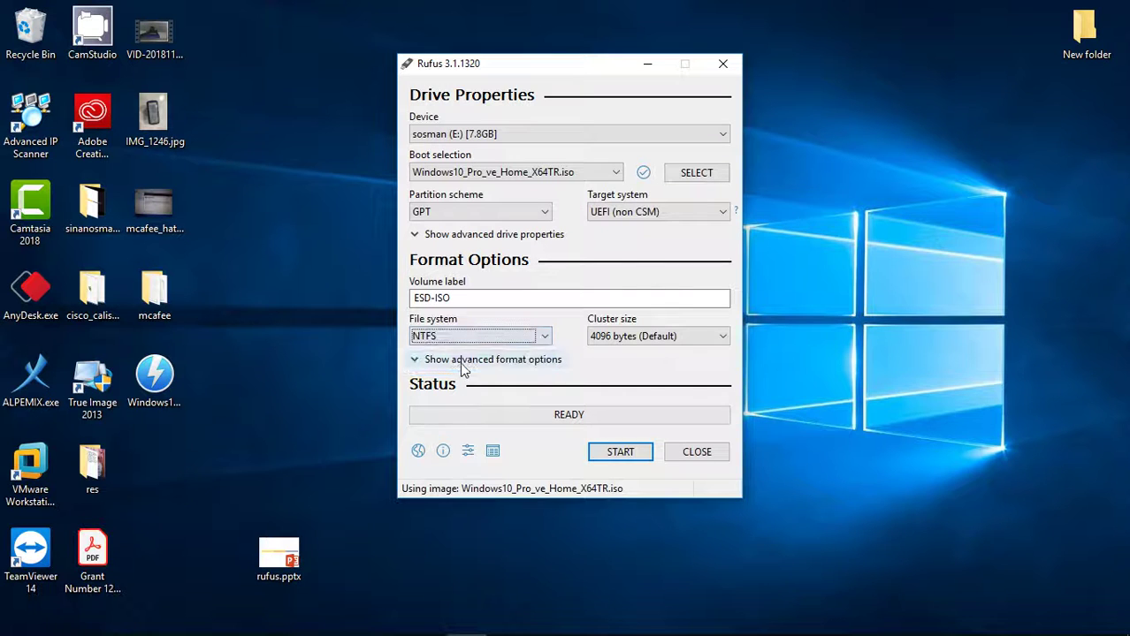
- Switch to Notepad and add the line "NTFS seçtim." to the note
mouse_move(466, 623)
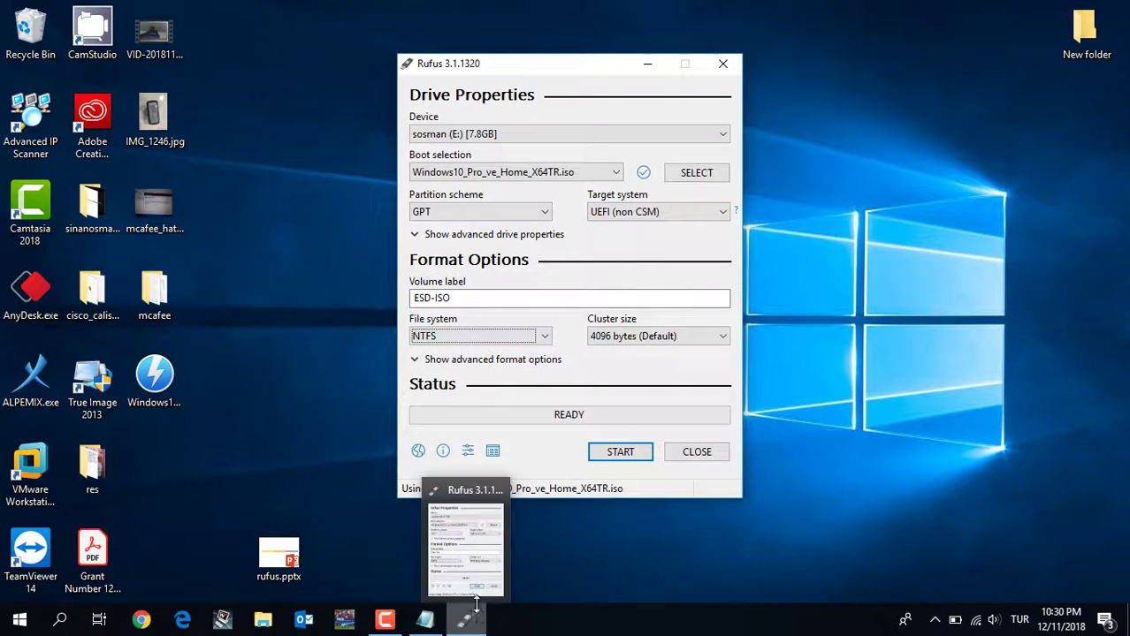
click(439, 596)
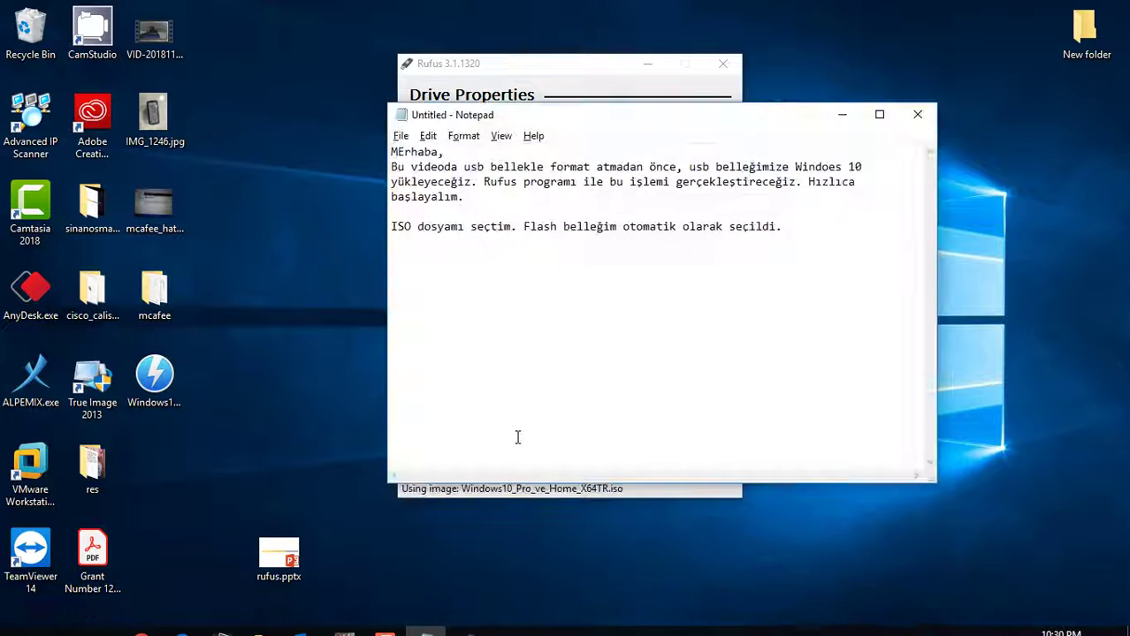
text(N)
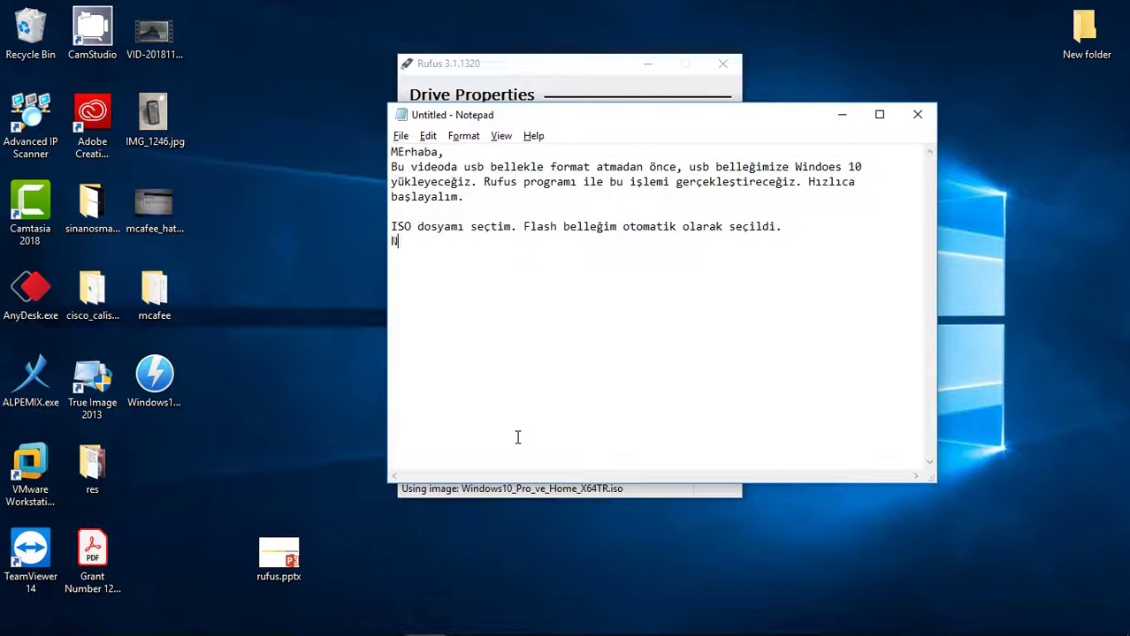
text(TFS  seçtim.)
- Switch back to Rufus and start writing the Windows 10 image to USB drive E:
click(601, 66)
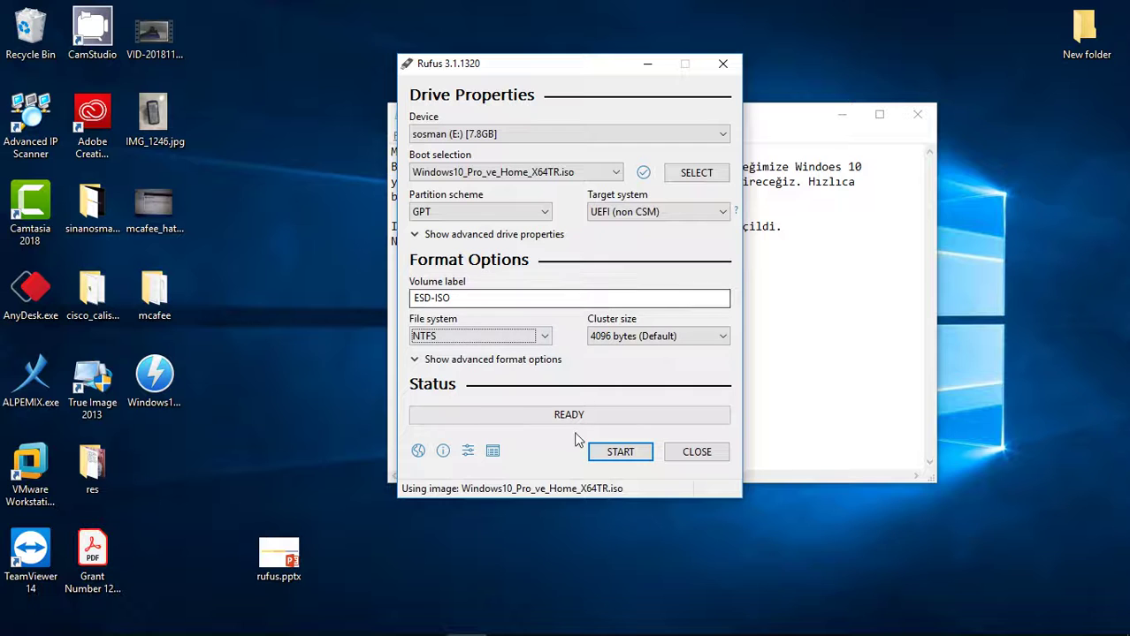
click(620, 453)
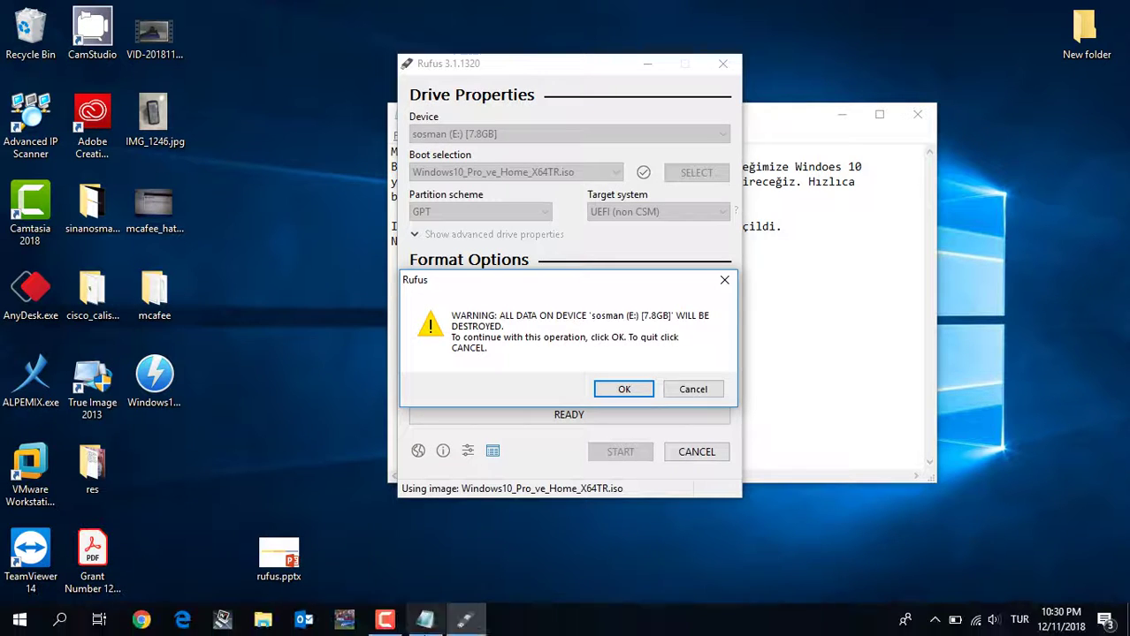
- Switch to Notepad and add the line "Yükleme yapmaya başlamadan önce usb belleğimize format atılacak. Bunun uyarısı." below a blank line
click(426, 620)
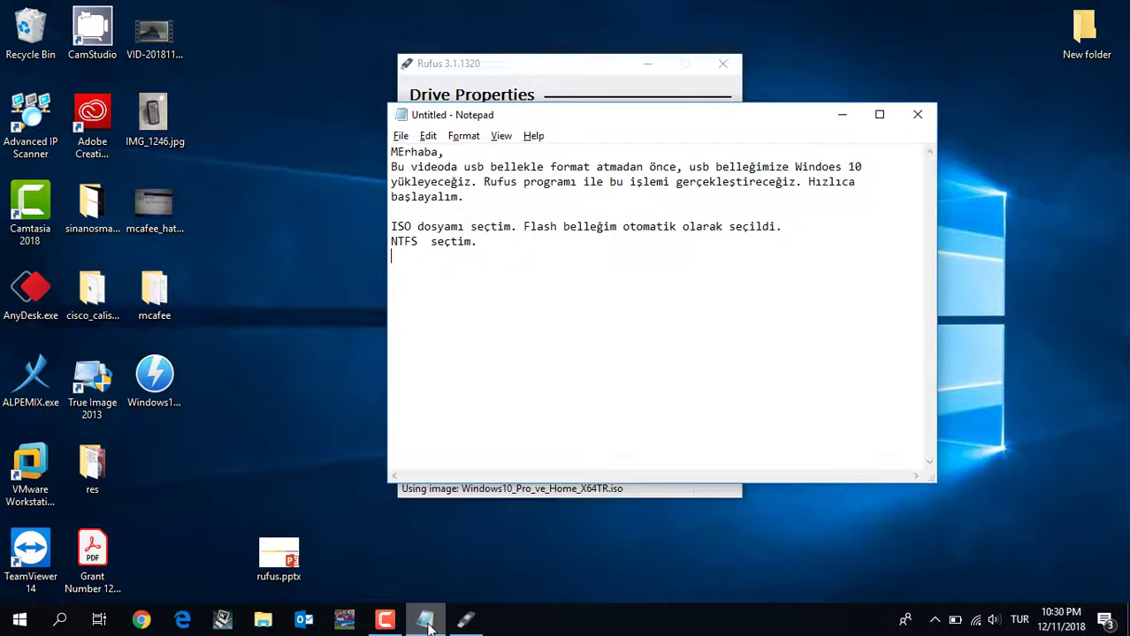
text(Bütün)
key(BackSpace)
key(BackSpace)
key(BackSpace)
text(Yükleme yapma)
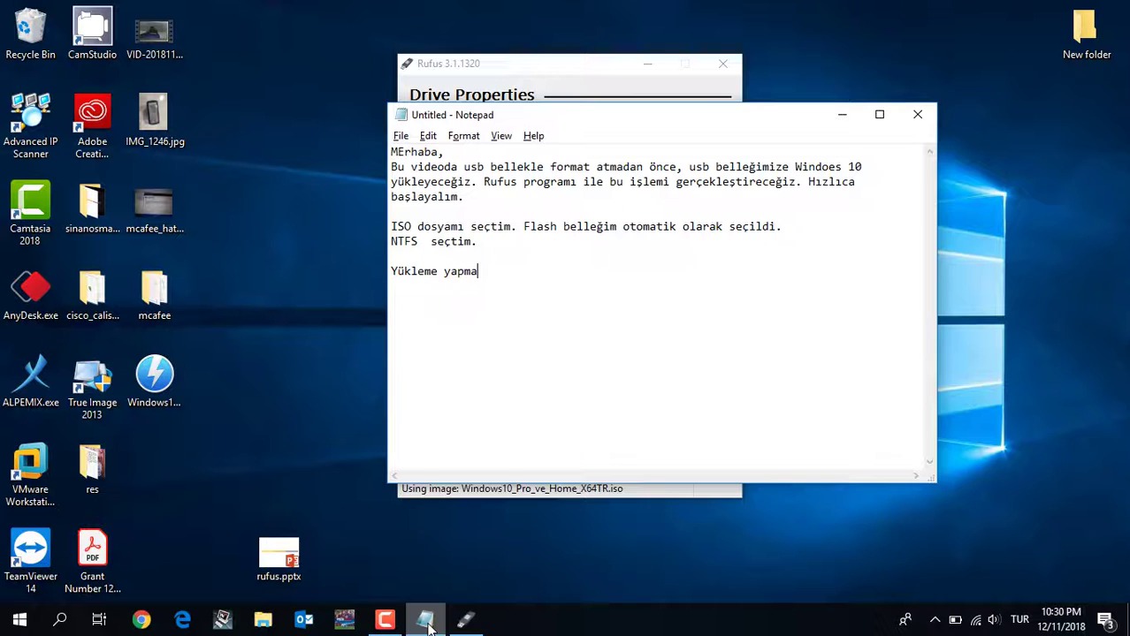
text(ya başlamadan)
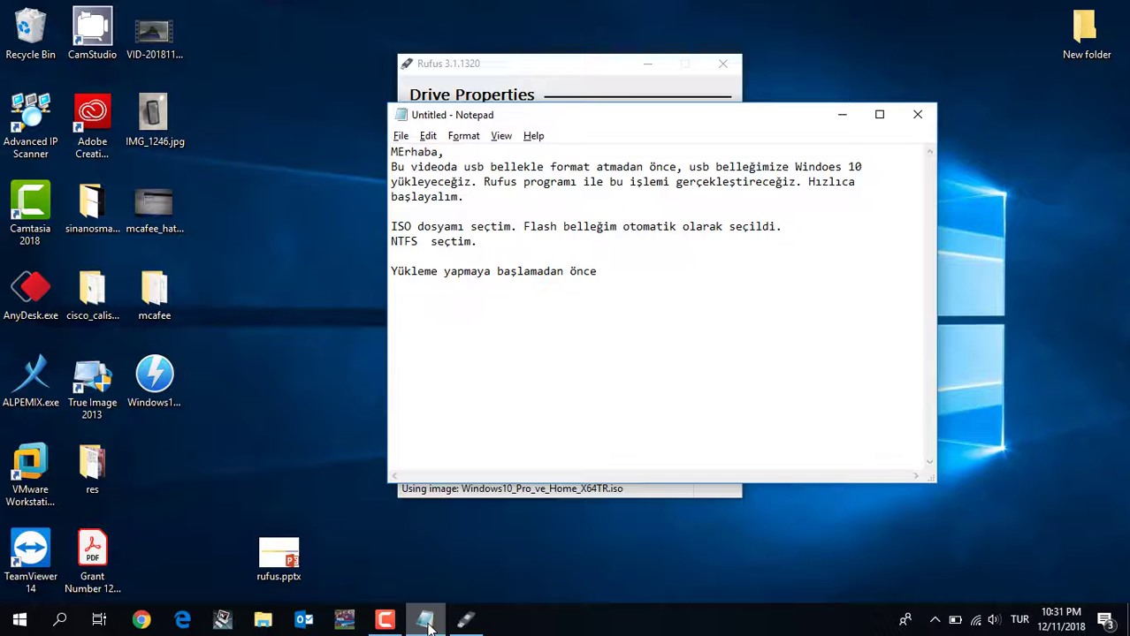
text(önce usb belleğime)
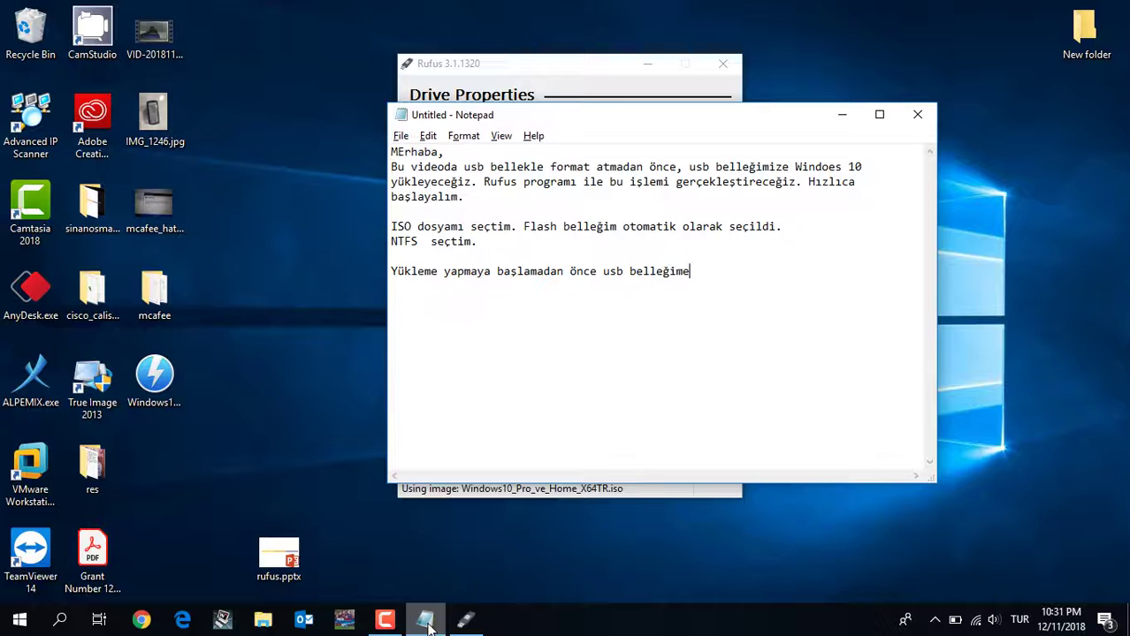
key(BackSpace)
text(ize format atılacak. Bunun)
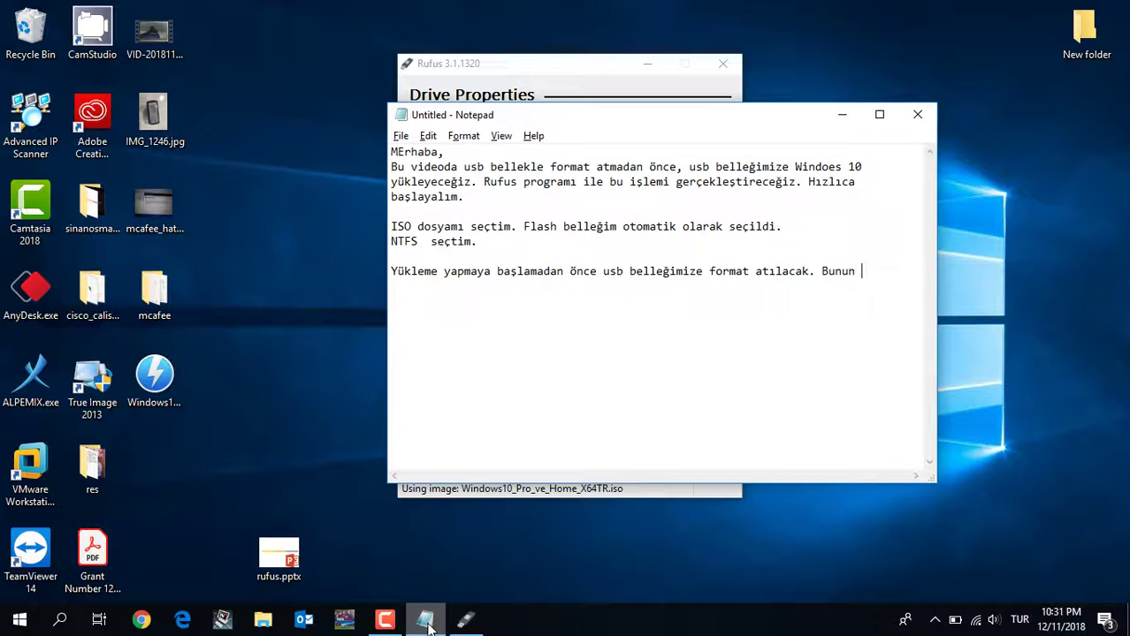
text(uyarısı.)
- Switch back to Rufus, accept erasing all data on drive E:, wait for the writing to finish, and close Rufus
click(563, 67)
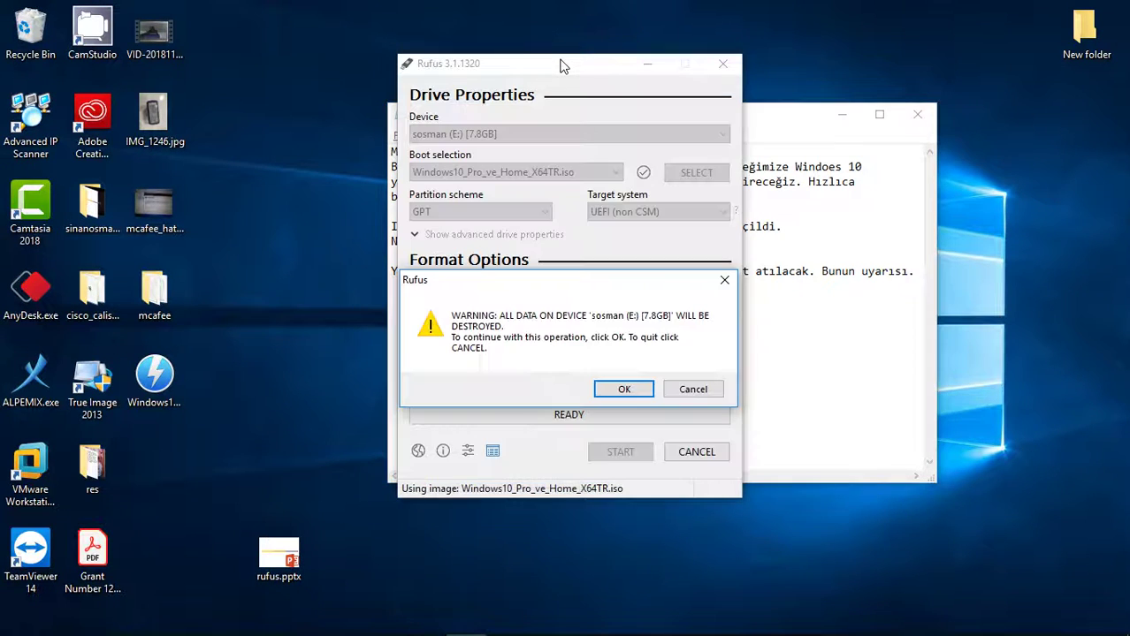
click(624, 390)
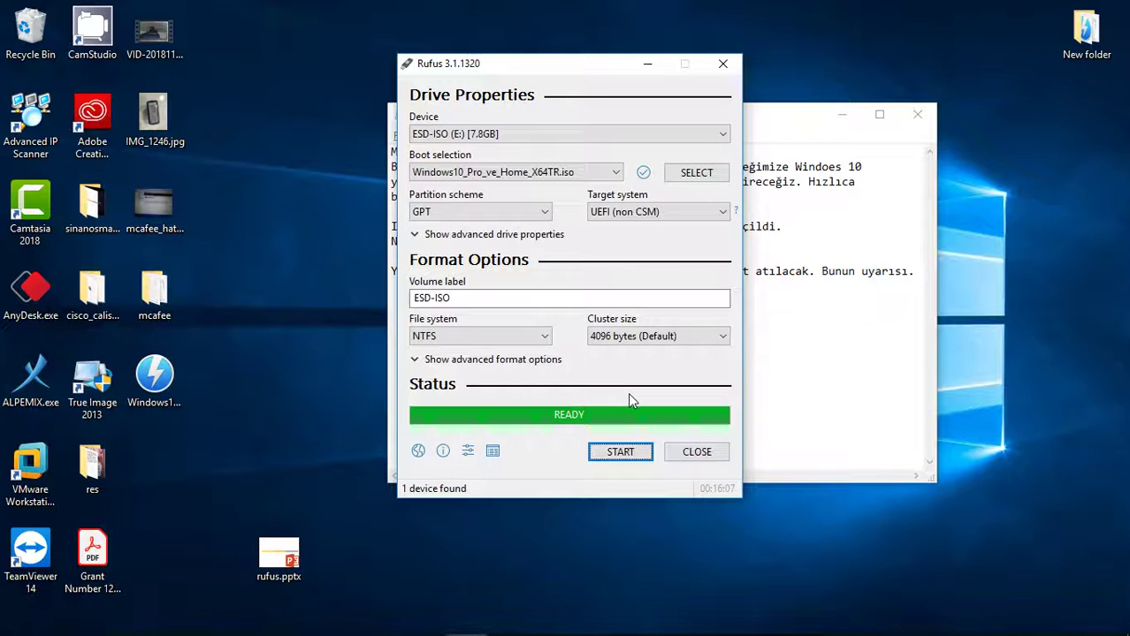
click(713, 456)
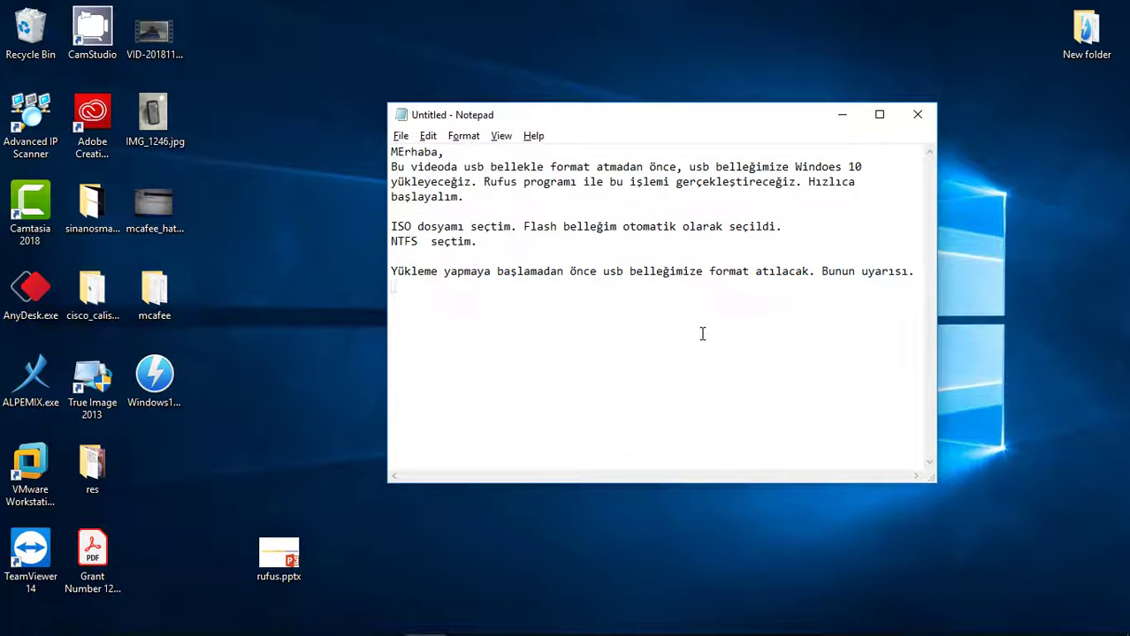
- Add the line "Close diyerek kapatıyoruzve flashımız hazır." to the Notepad note
text(lose diyerek ka)
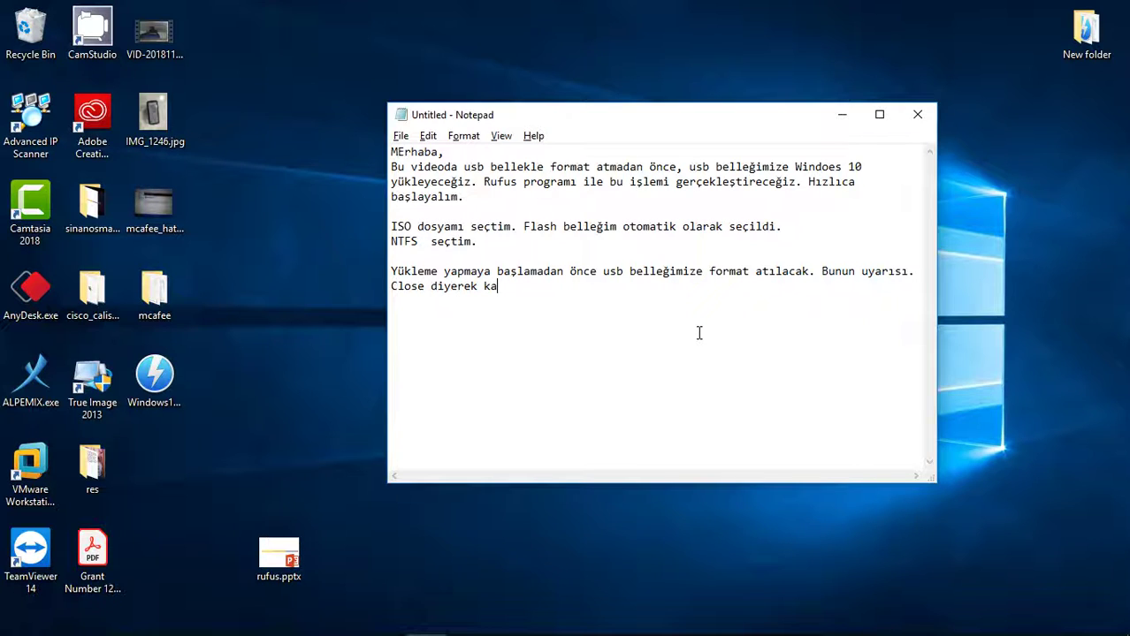
text(patıyoruzve flashımız )
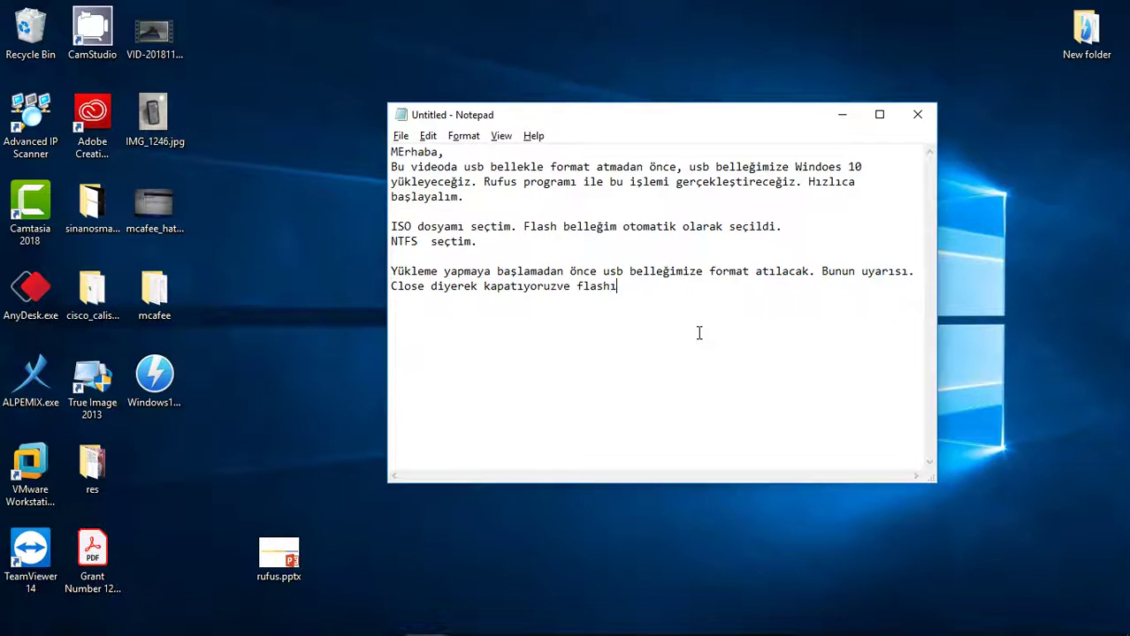
text(hazır.)
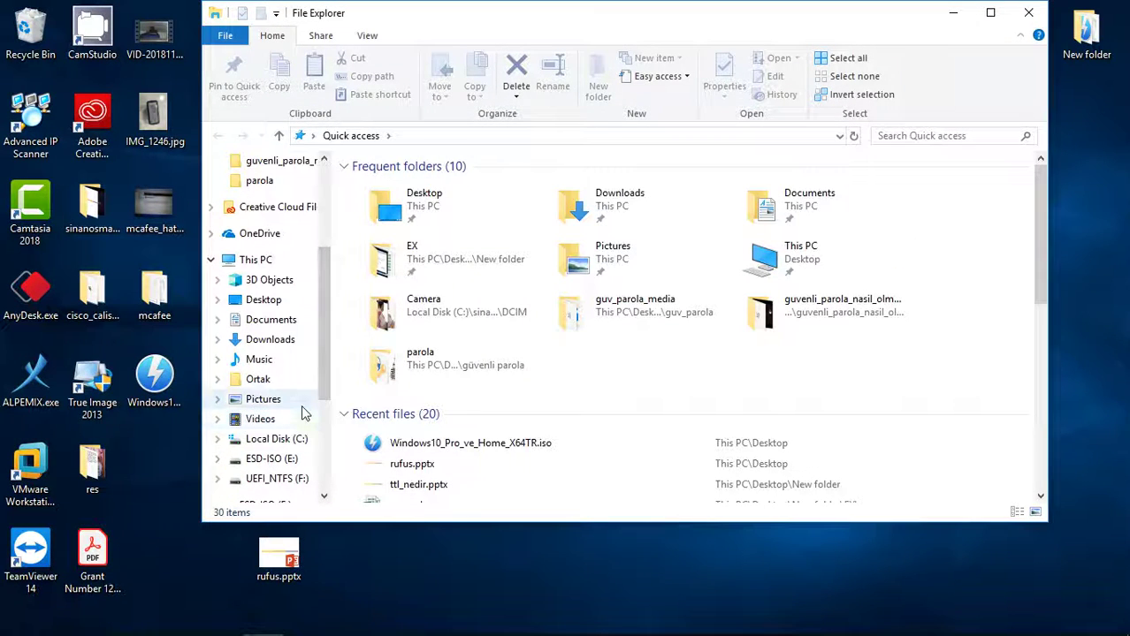
- Switch to File Explorer and open the ESD-ISO (E:) drive to check the files written to it
scroll(328, 416, down, 3)
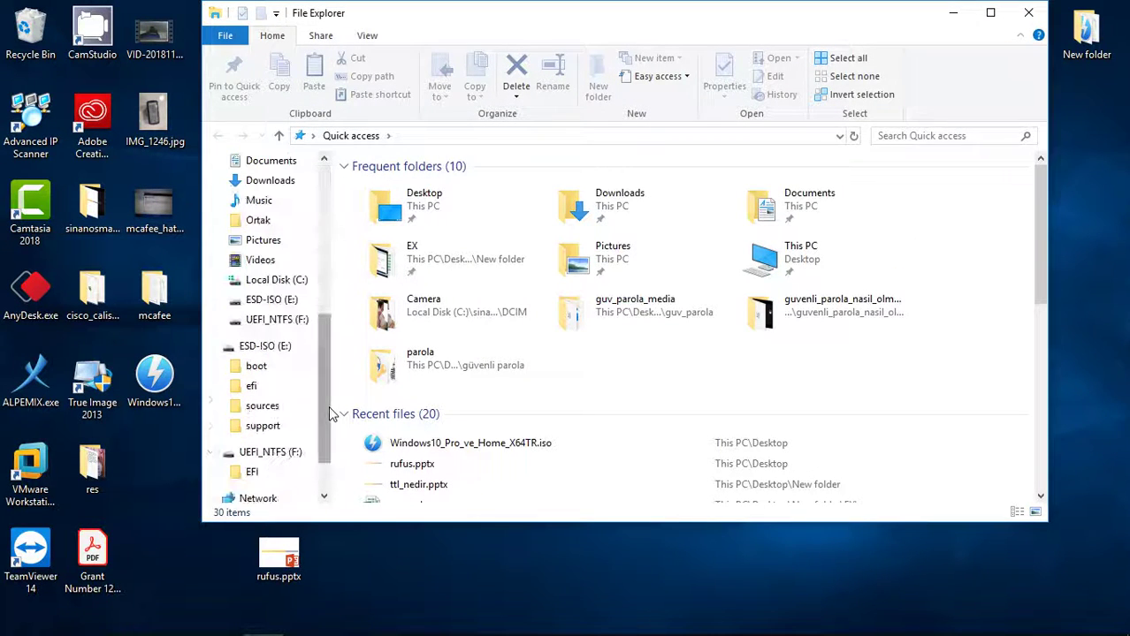
click(265, 345)
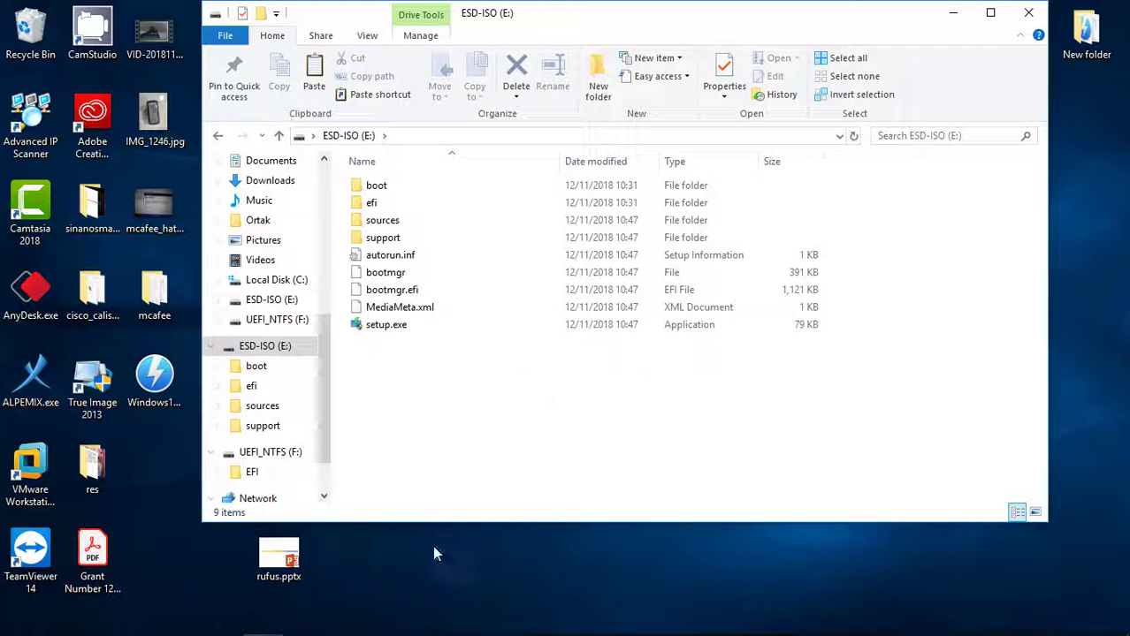
- Switch to Notepad and add the closing line "Bir sonraki videoda görüşmek üze" on a new line of the note
click(425, 620)
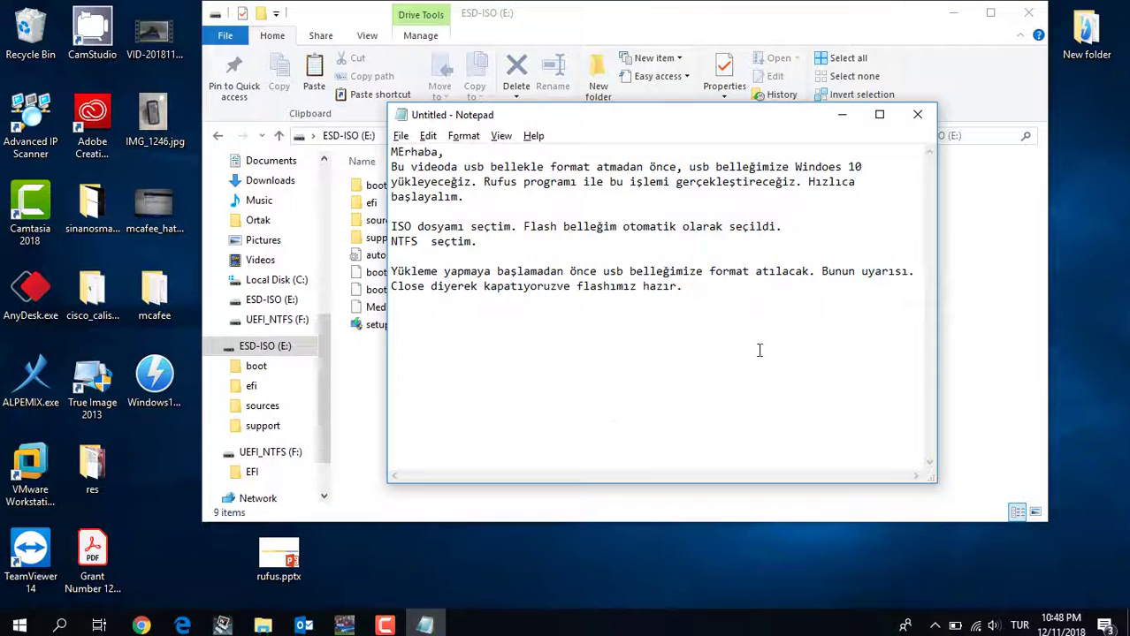
key(Return)
text(Bir)
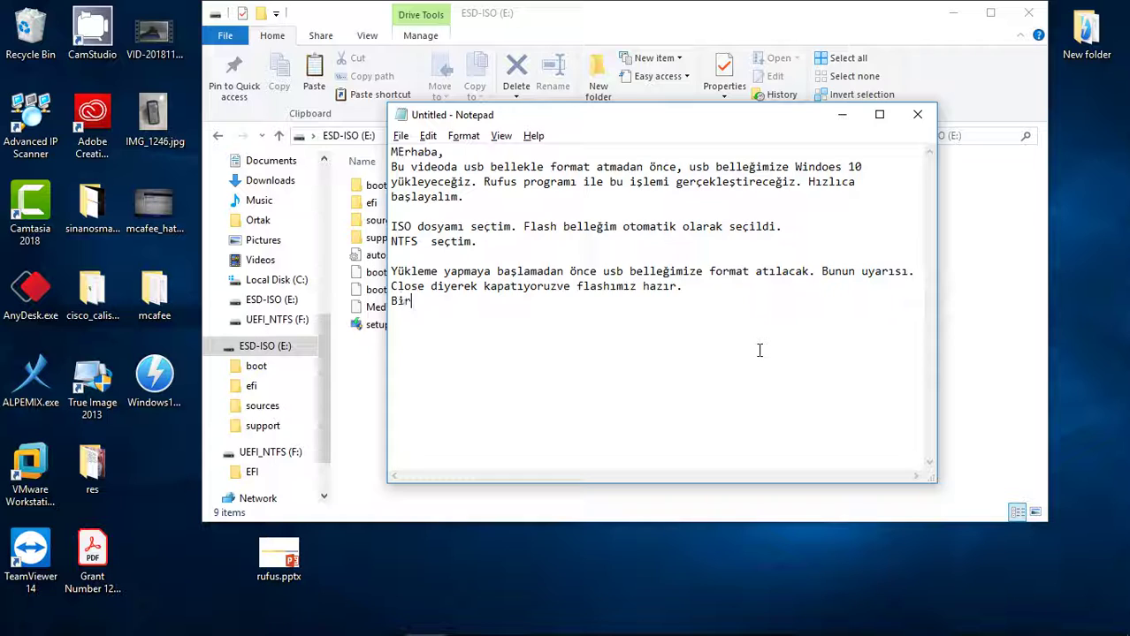
text( sonraki videoda görü)
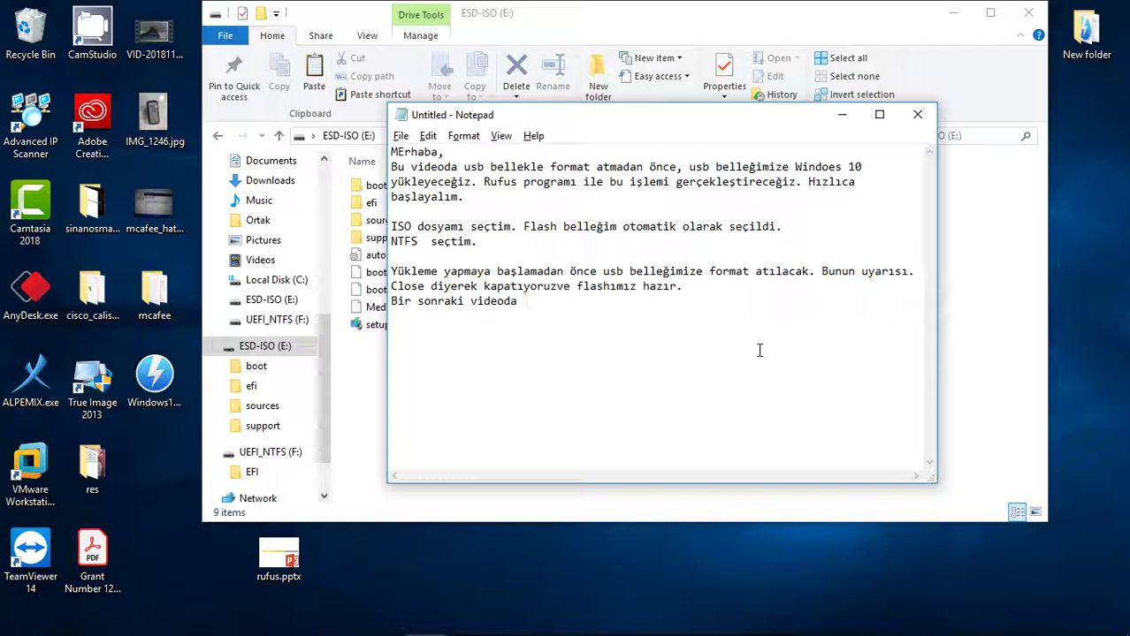
text(şmek üze)
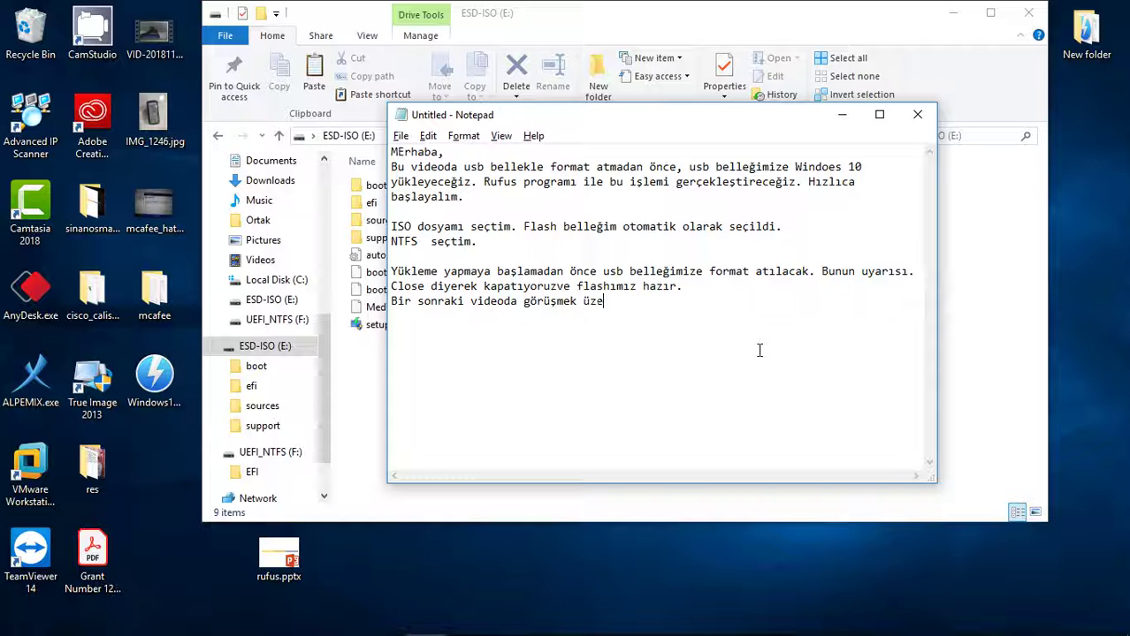